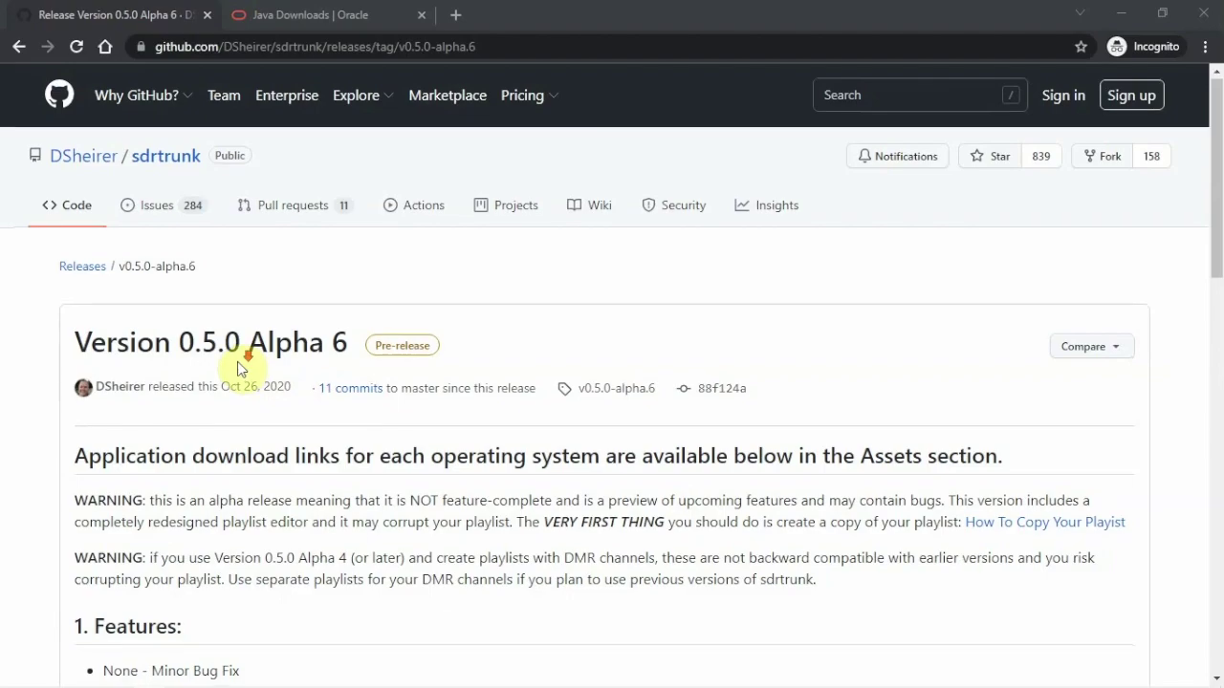
# Step: Scroll down the sdrtrunk v0.5.0-alpha.6 release page toward its assets
pyautogui.scroll(-7, 239, 368)
# Step: Download sdr-trunk-windows-x86_64-v0.5.0-alpha6.zip from the release assets
pyautogui.scroll(-5, 323, 380)
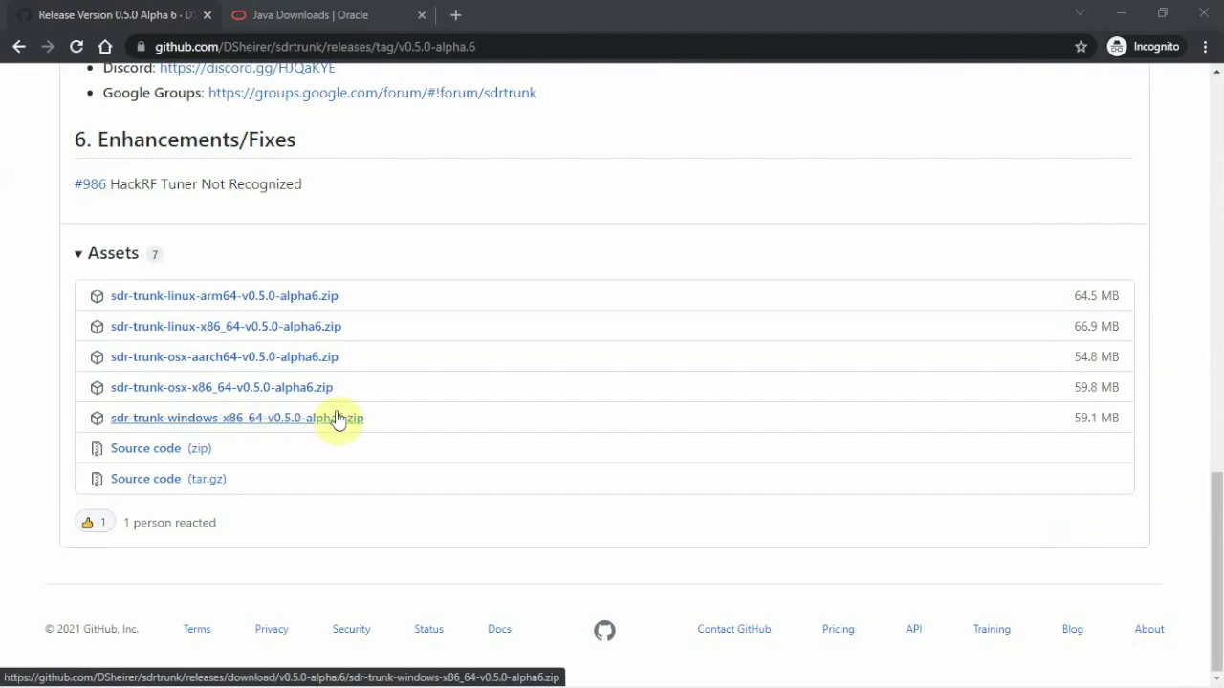
pyautogui.click(258, 421)
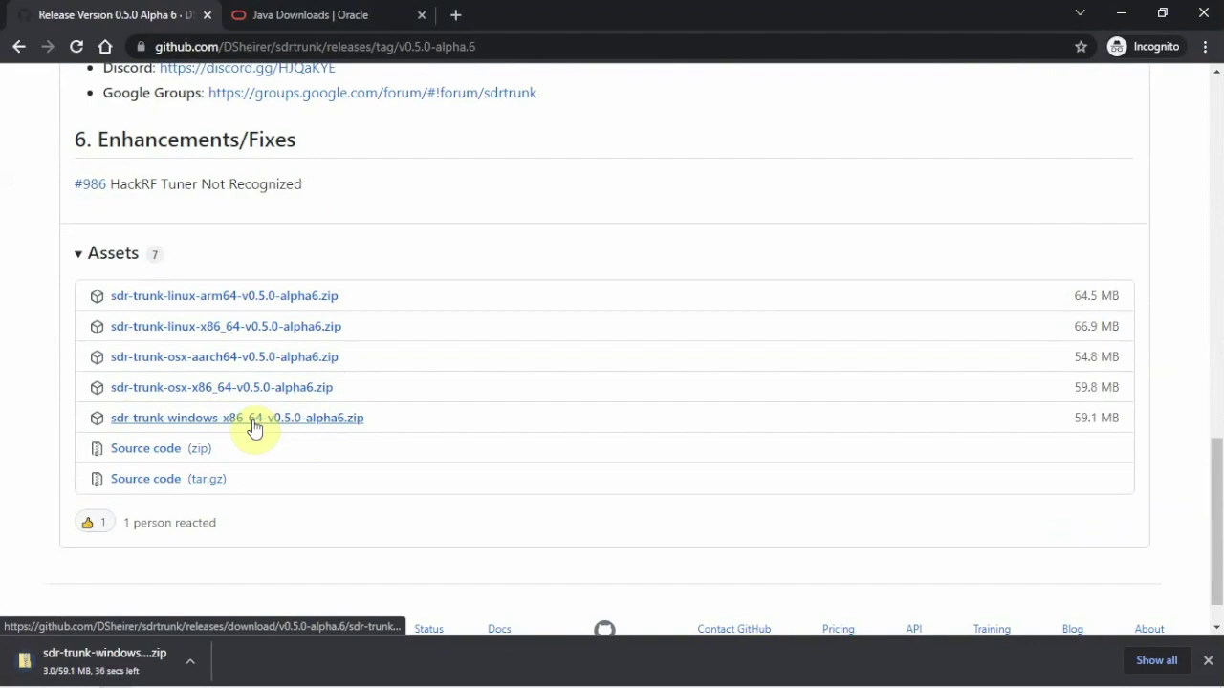
pyautogui.scroll(5, 382, 392)
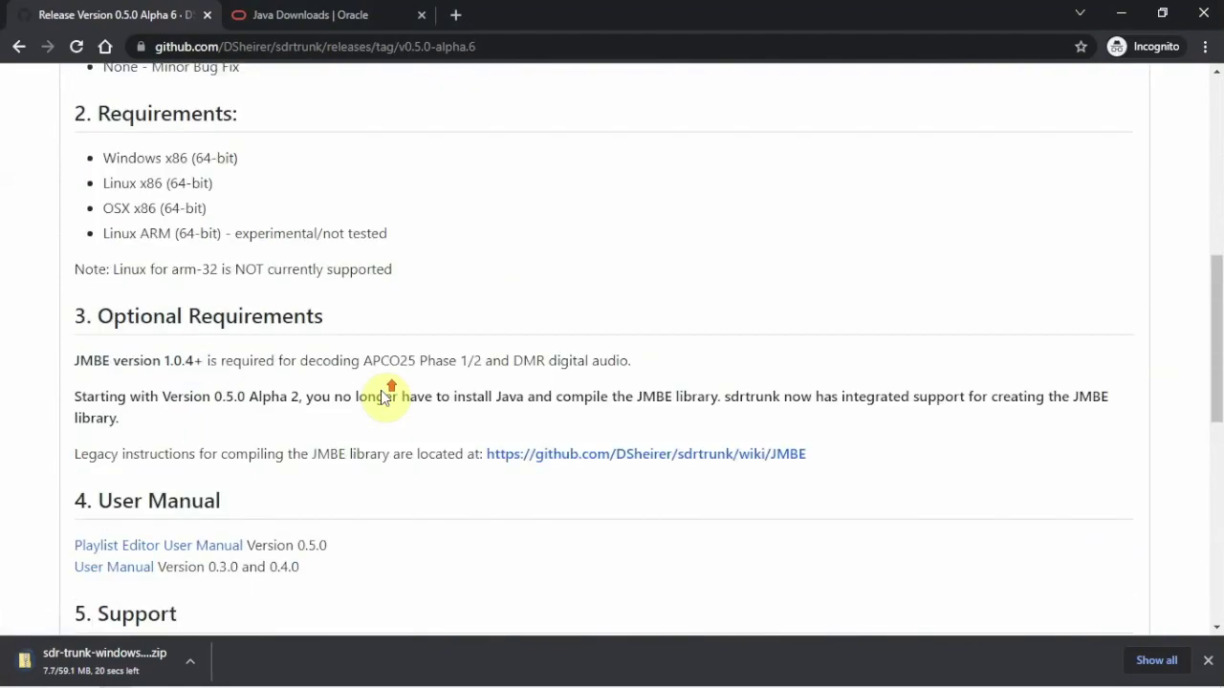
pyautogui.click(328, 16)
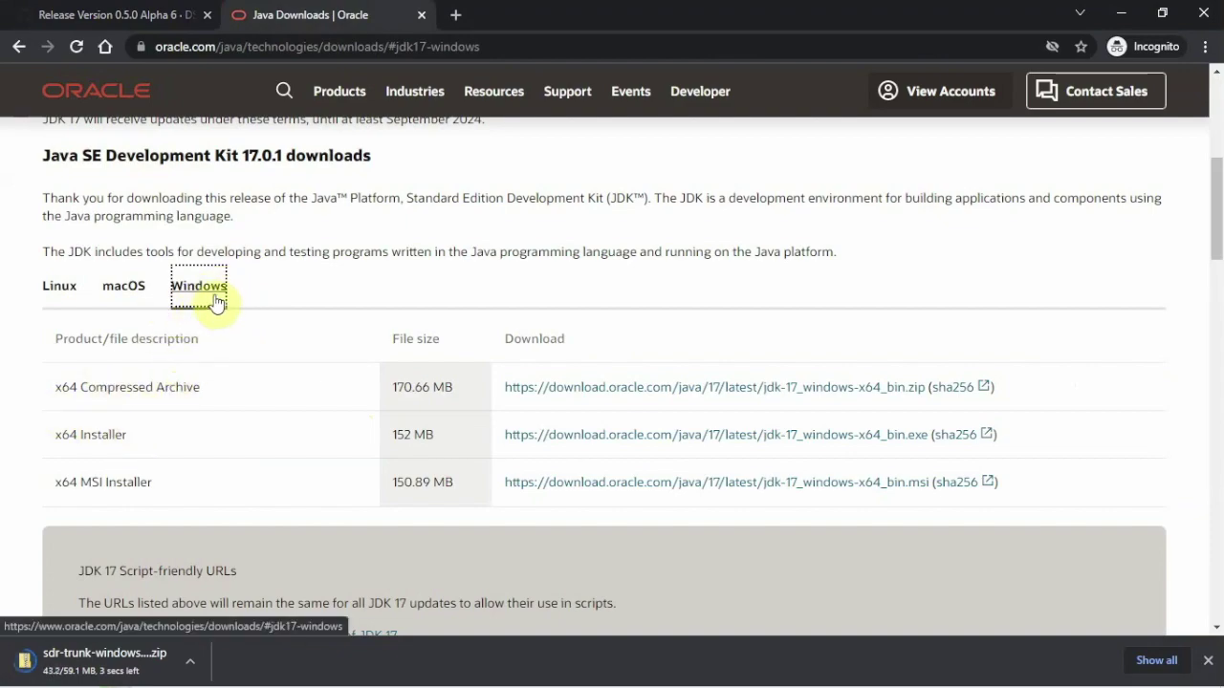
# Step: Download the JDK 17 Windows x64 installer and keep the flagged file
pyautogui.click(525, 438)
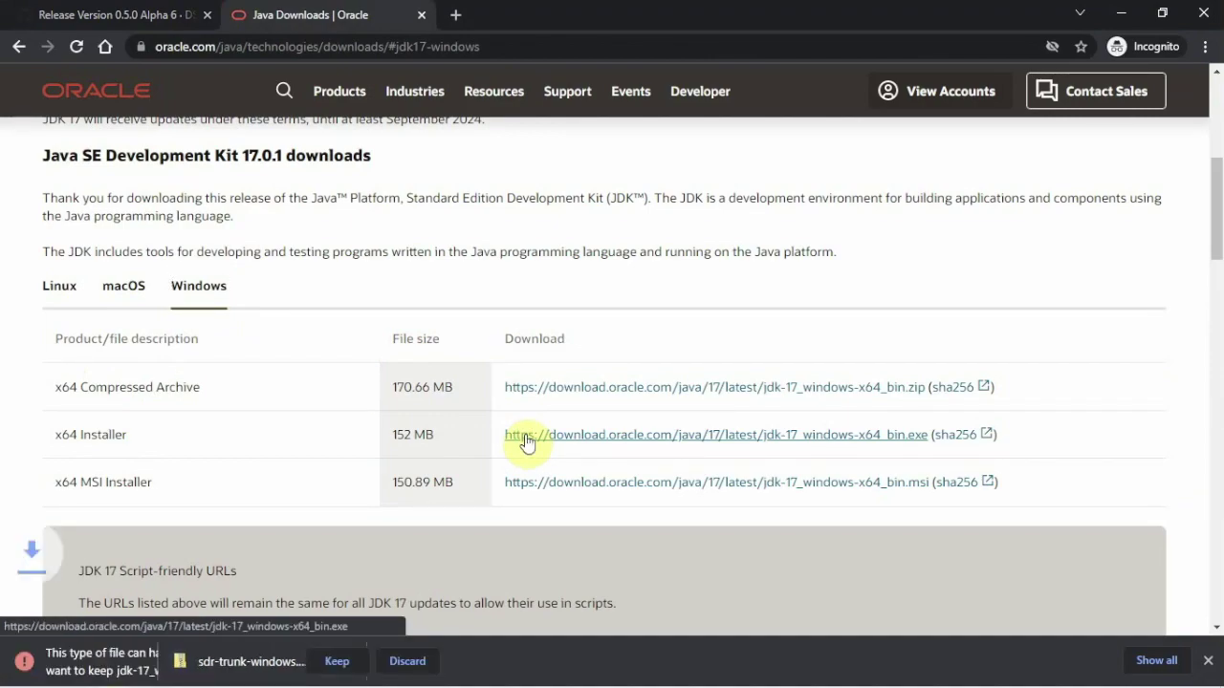
pyautogui.click(340, 662)
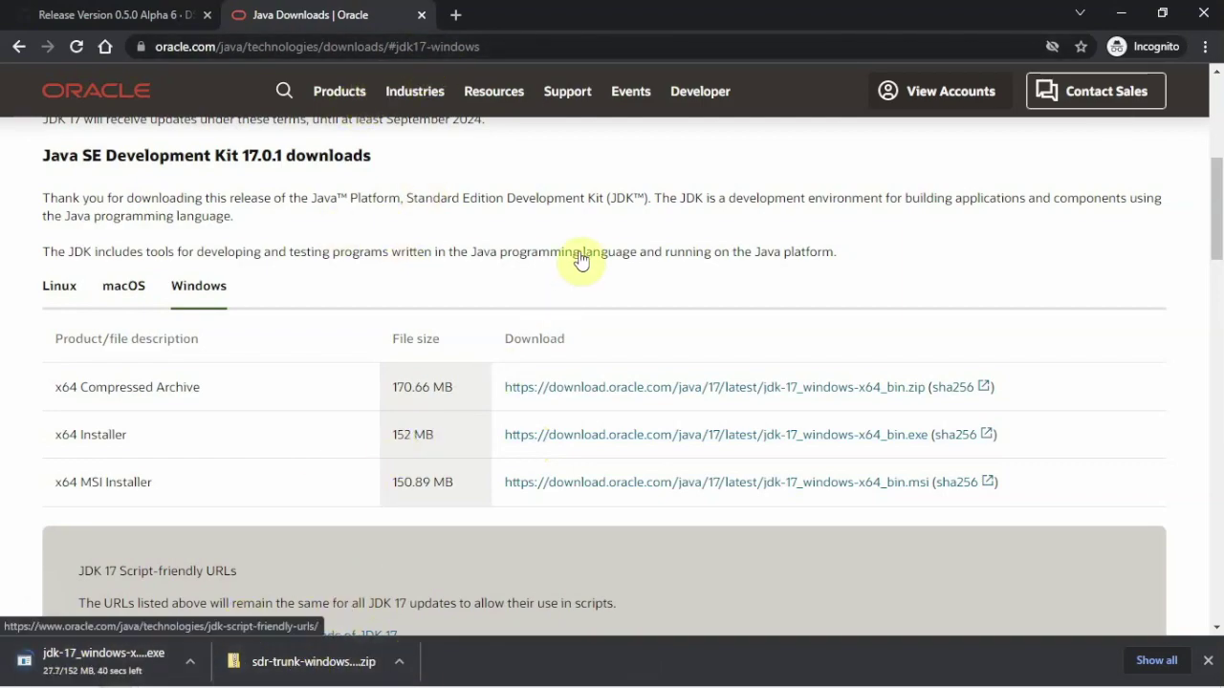
pyautogui.moveTo(104, 681)
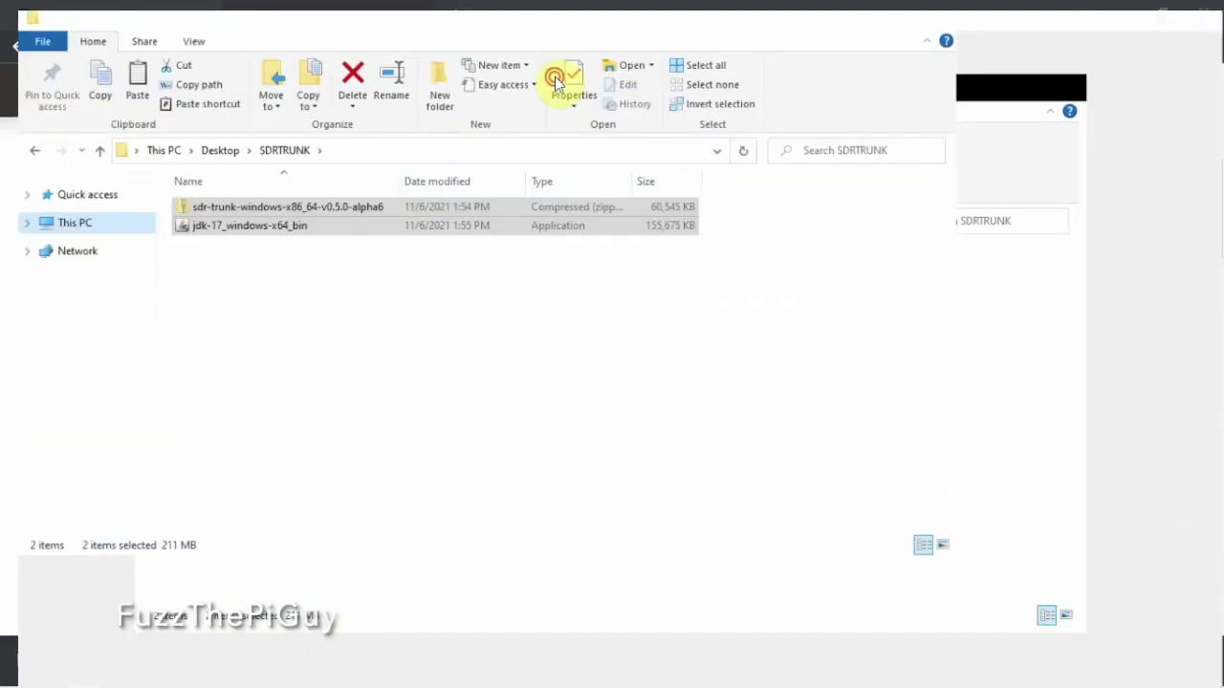
# Step: Clear the file selection in the SDRTRUNK folder
pyautogui.click(199, 303)
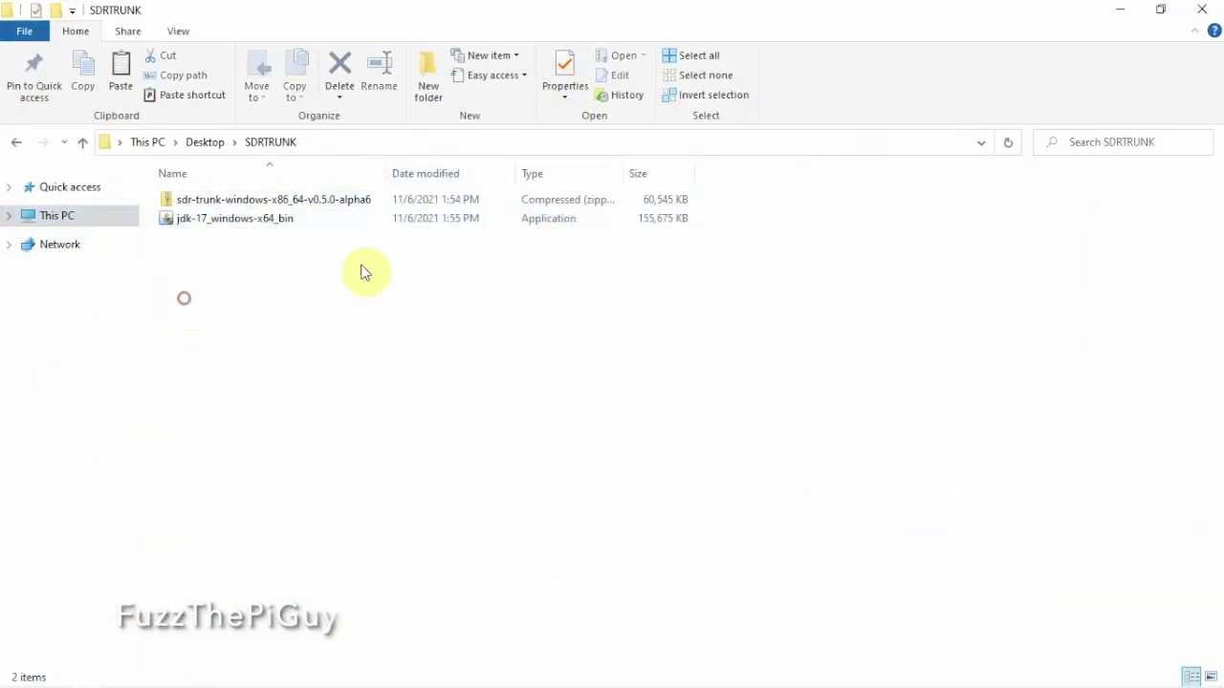
# Step: Launch jdk-17_windows-x64_bin and allow it to make changes to the device
pyautogui.click(249, 221)
pyautogui.click(251, 223)
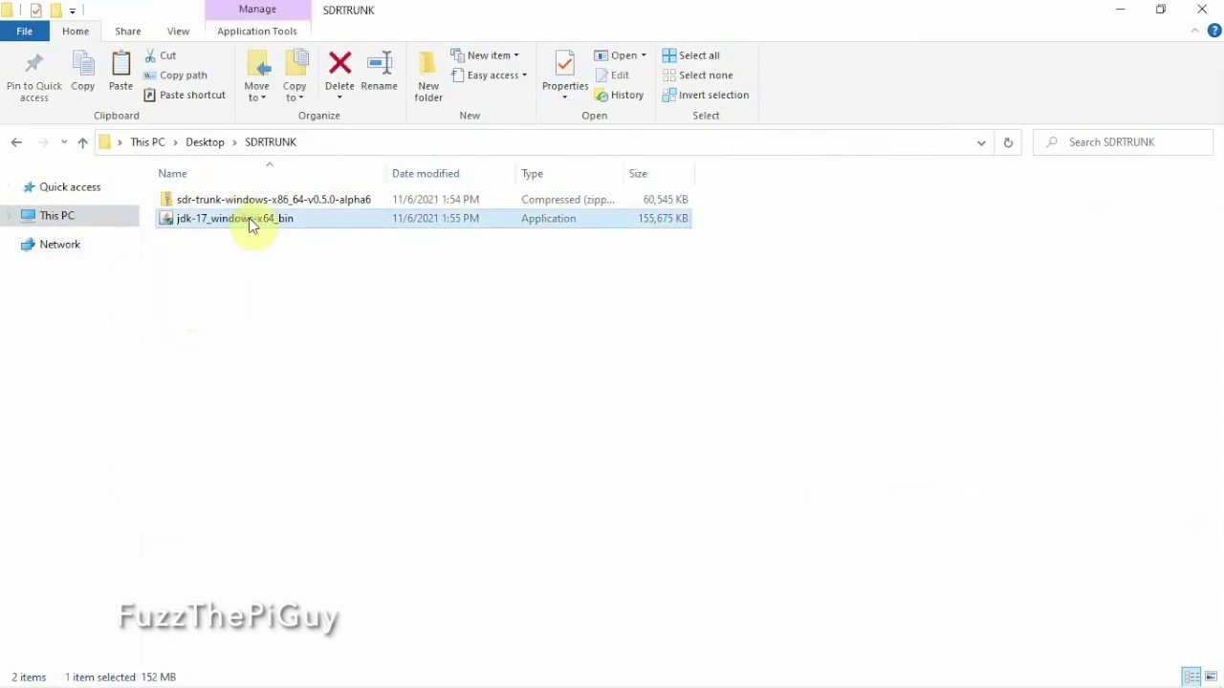
pyautogui.click(253, 250)
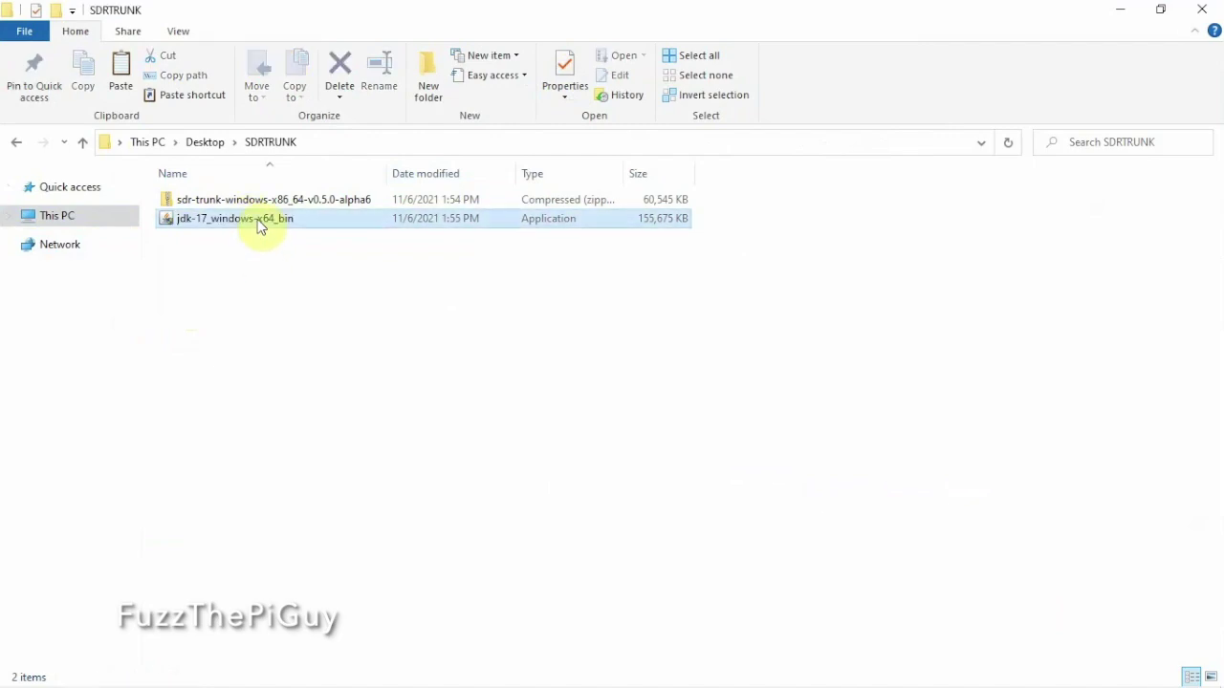
pyautogui.doubleClick(259, 226)
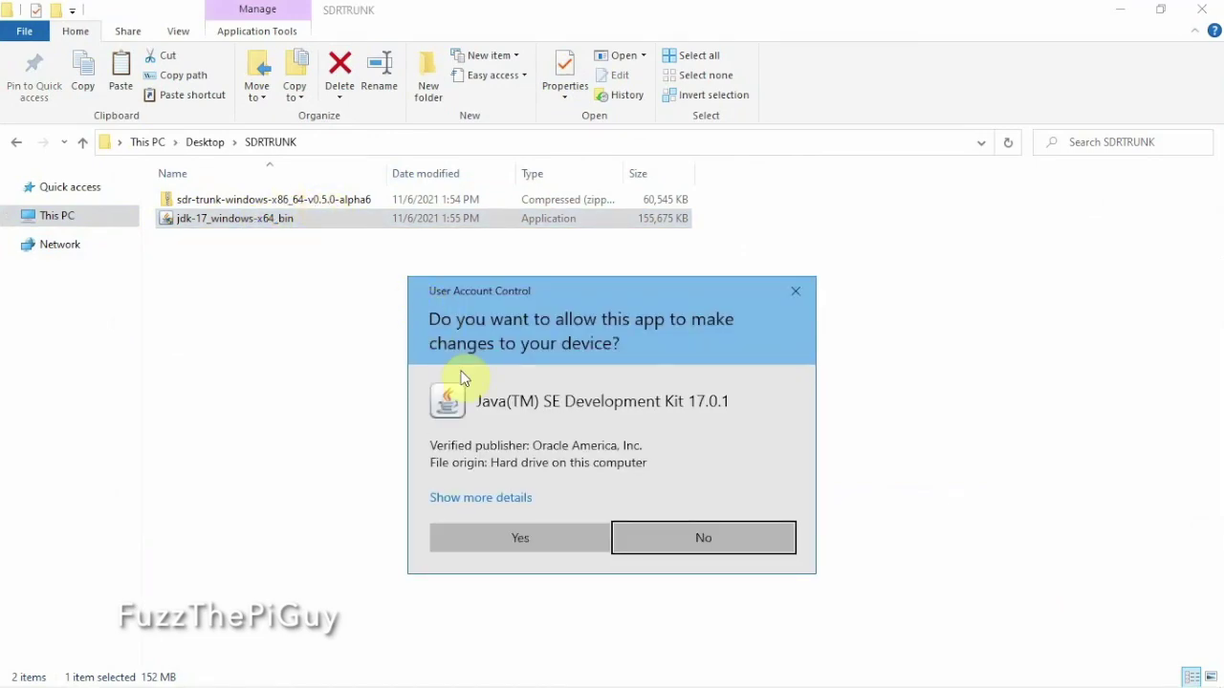
pyautogui.click(490, 550)
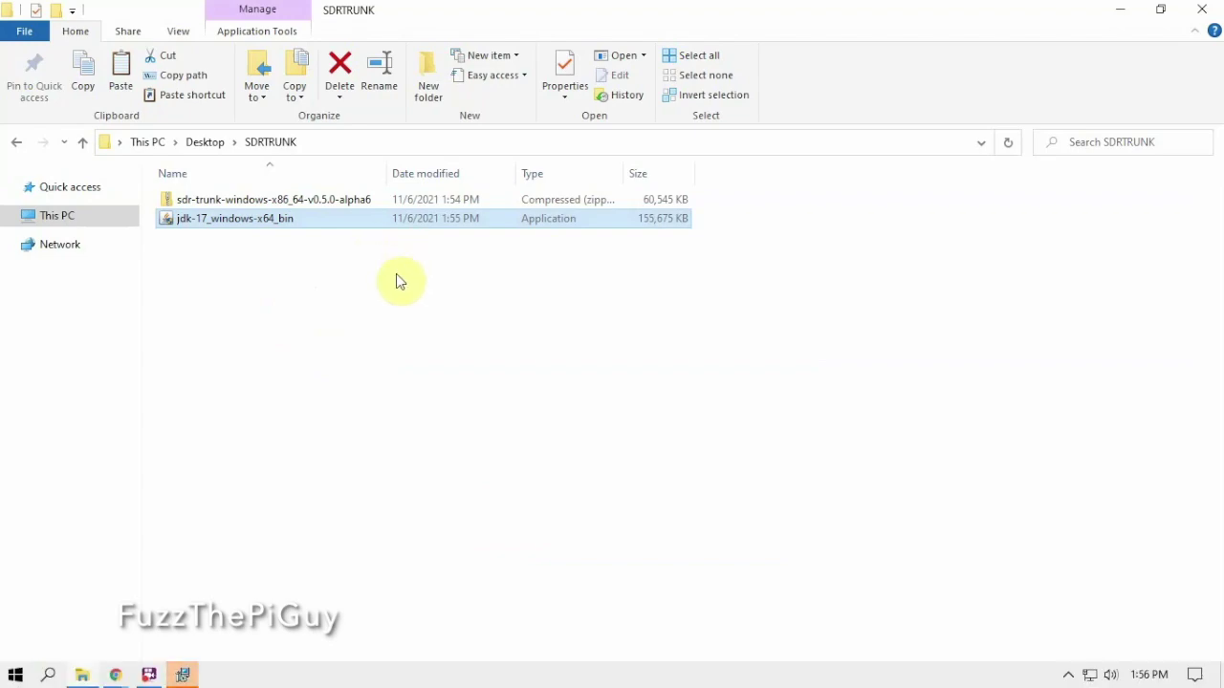
# Step: Reinstall JDK 17.0.1 (64-bit) to the default destination, then close the installer
pyautogui.click(183, 675)
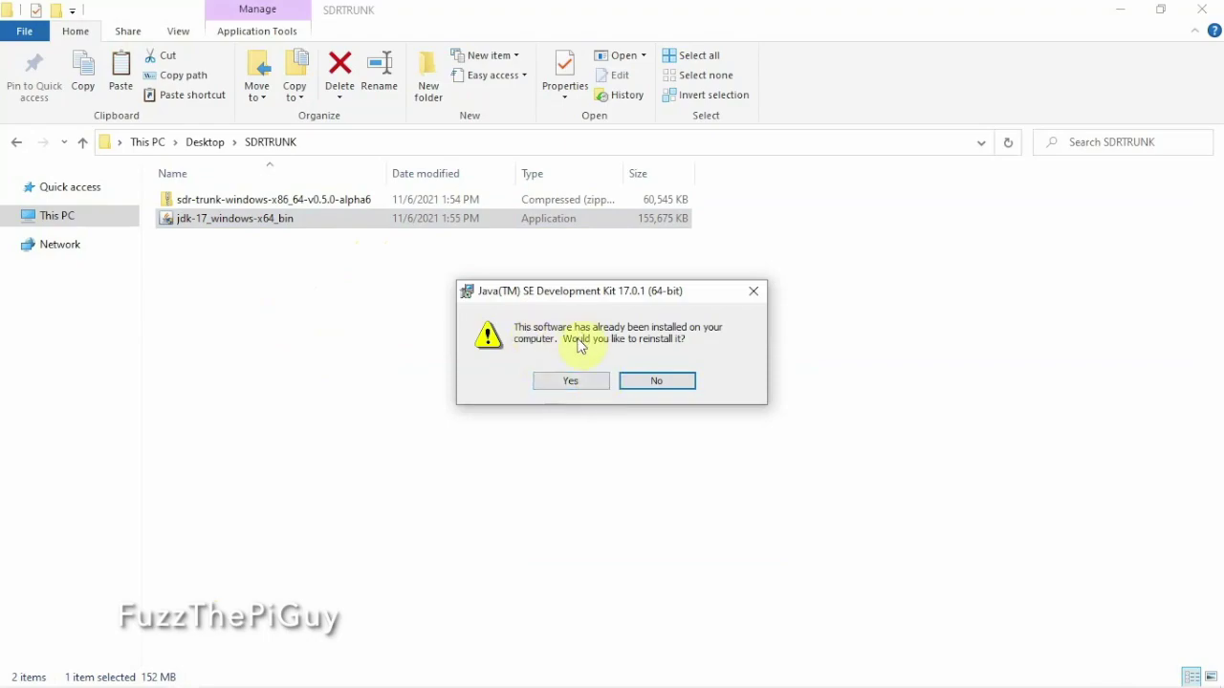
pyautogui.click(572, 379)
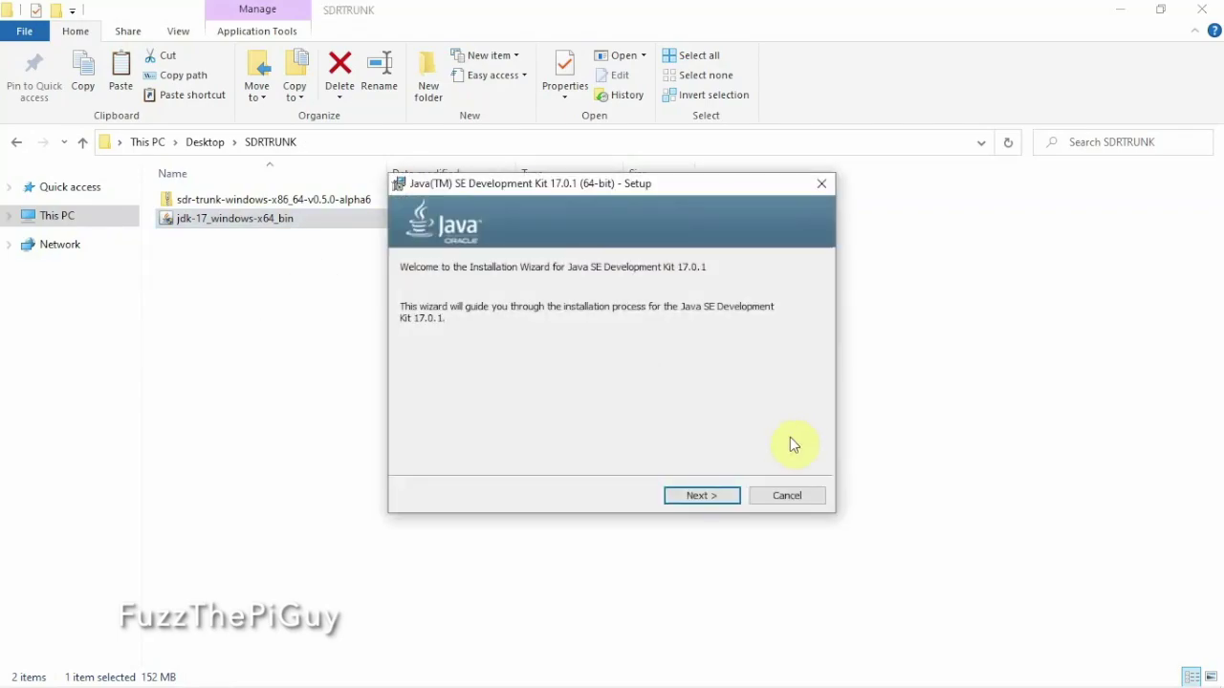
pyautogui.click(715, 497)
pyautogui.click(716, 497)
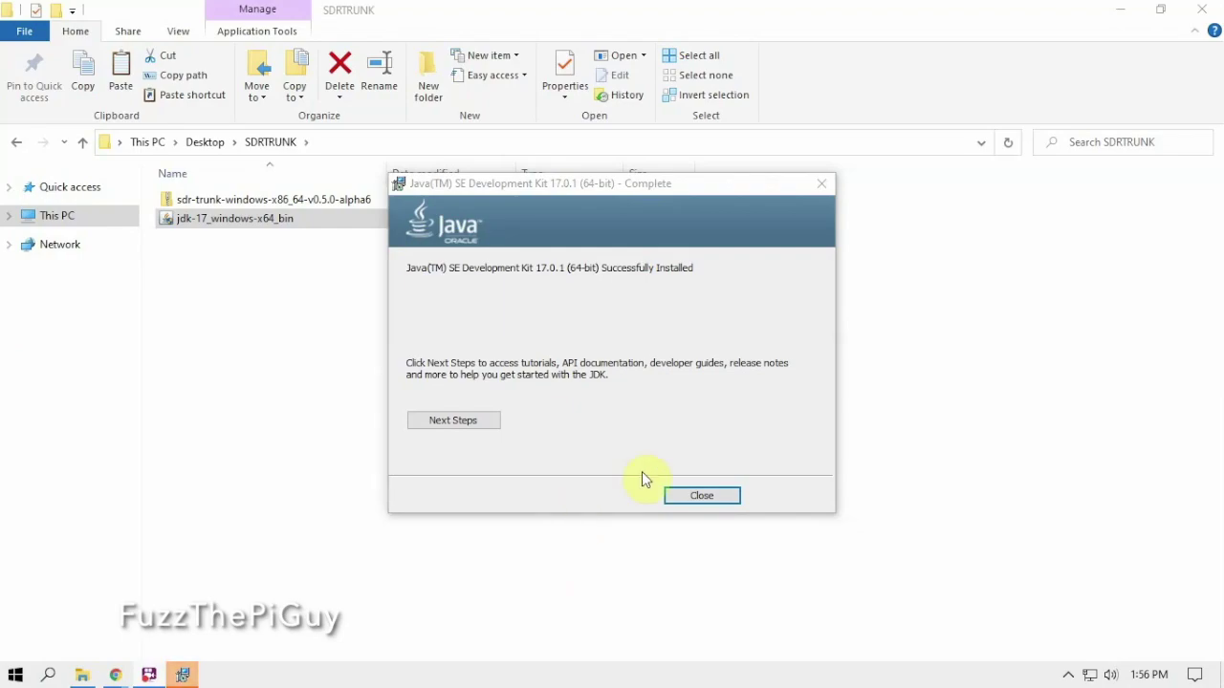
pyautogui.click(699, 497)
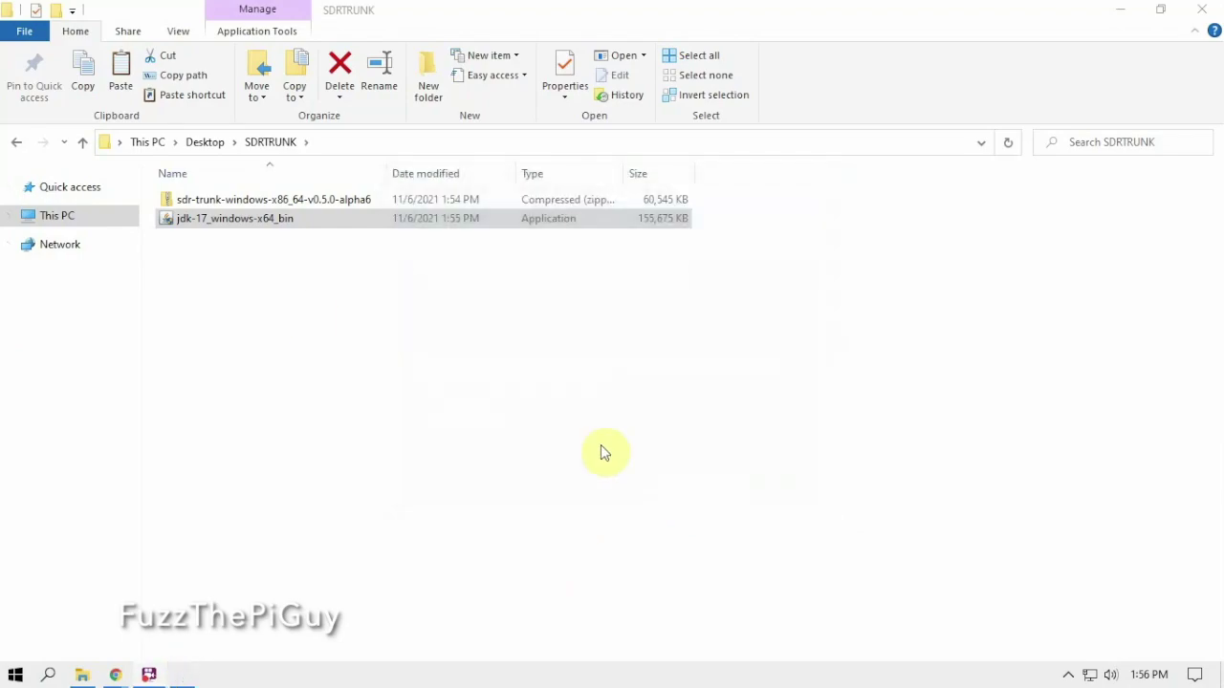
# Step: Extract the sdr-trunk alpha6 zip into its own folder with 7-Zip
pyautogui.click(282, 203)
pyautogui.rightClick(280, 202)
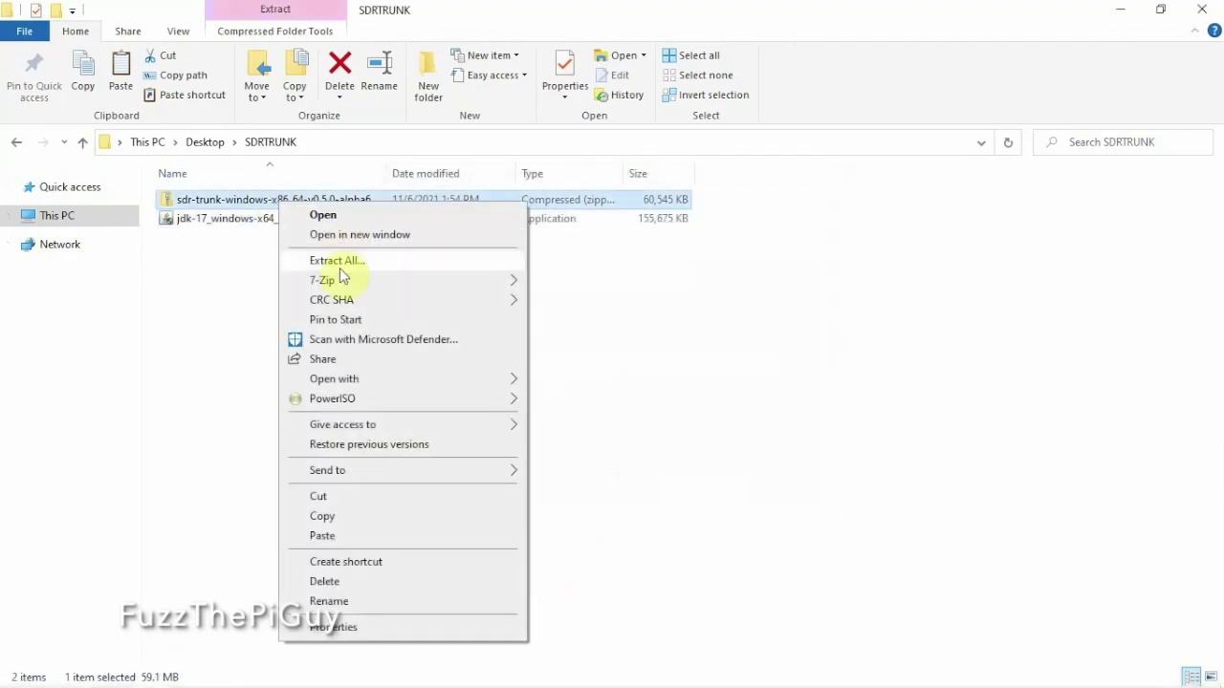
pyautogui.moveTo(377, 287)
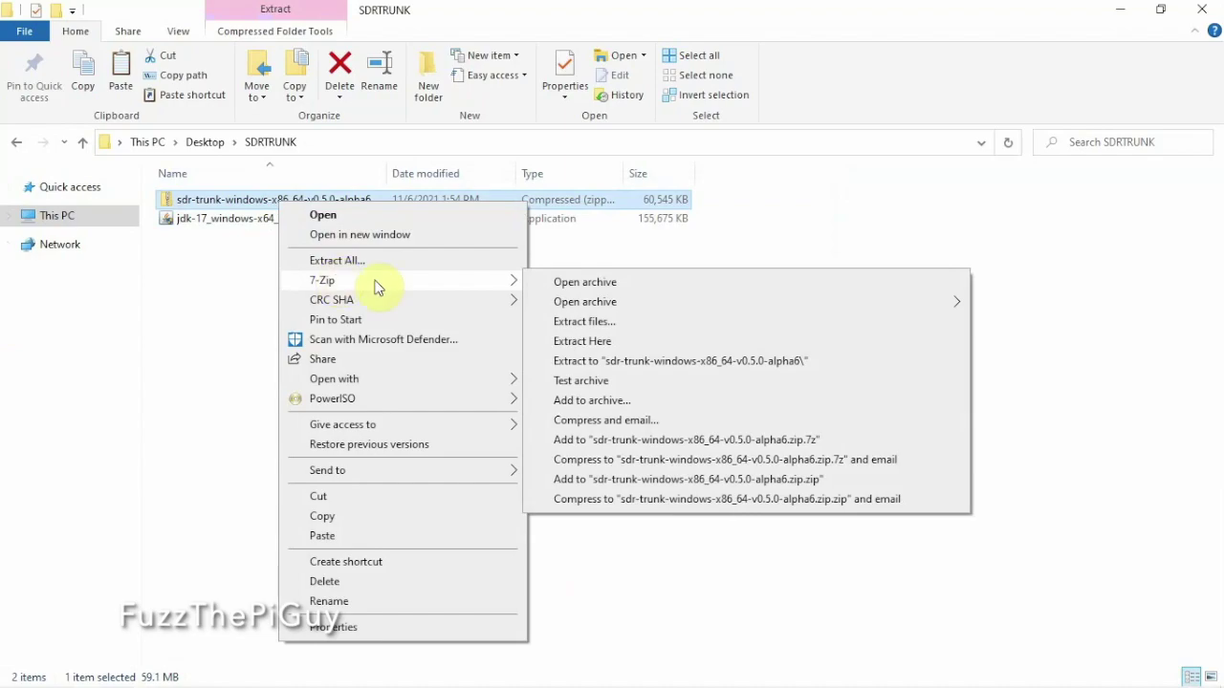
pyautogui.click(606, 361)
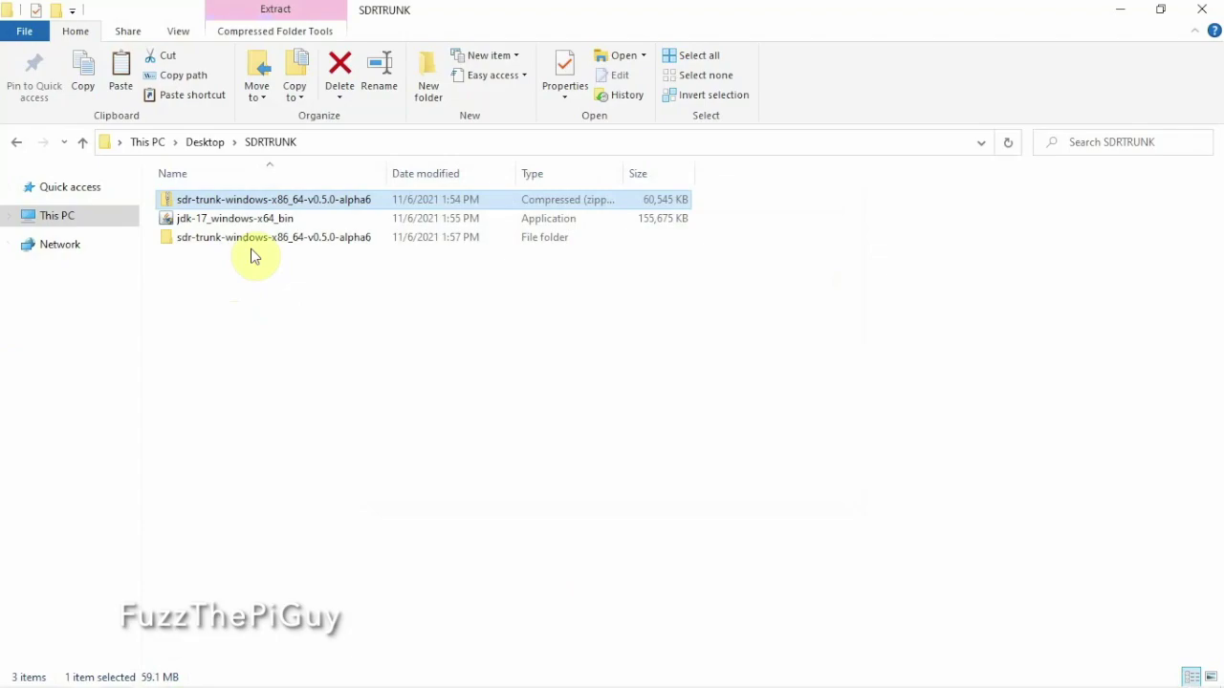
# Step: Run sdr-trunk.bat from the extracted folder's bin directory
pyautogui.doubleClick(252, 239)
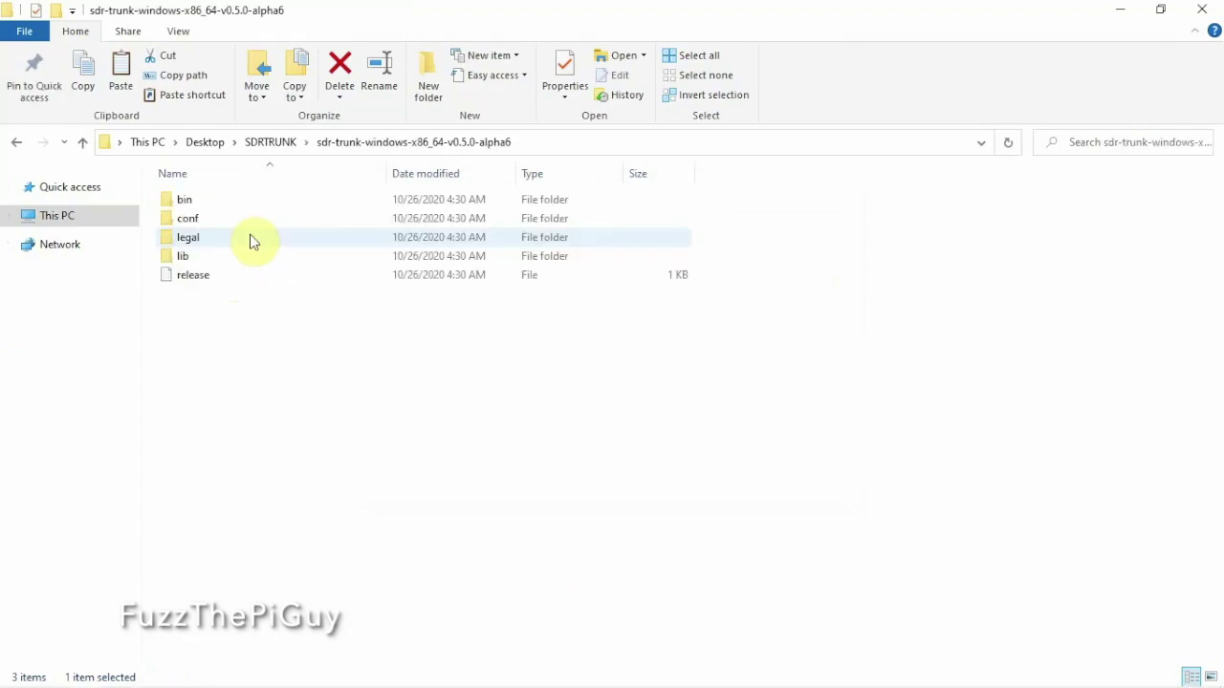
pyautogui.doubleClick(189, 198)
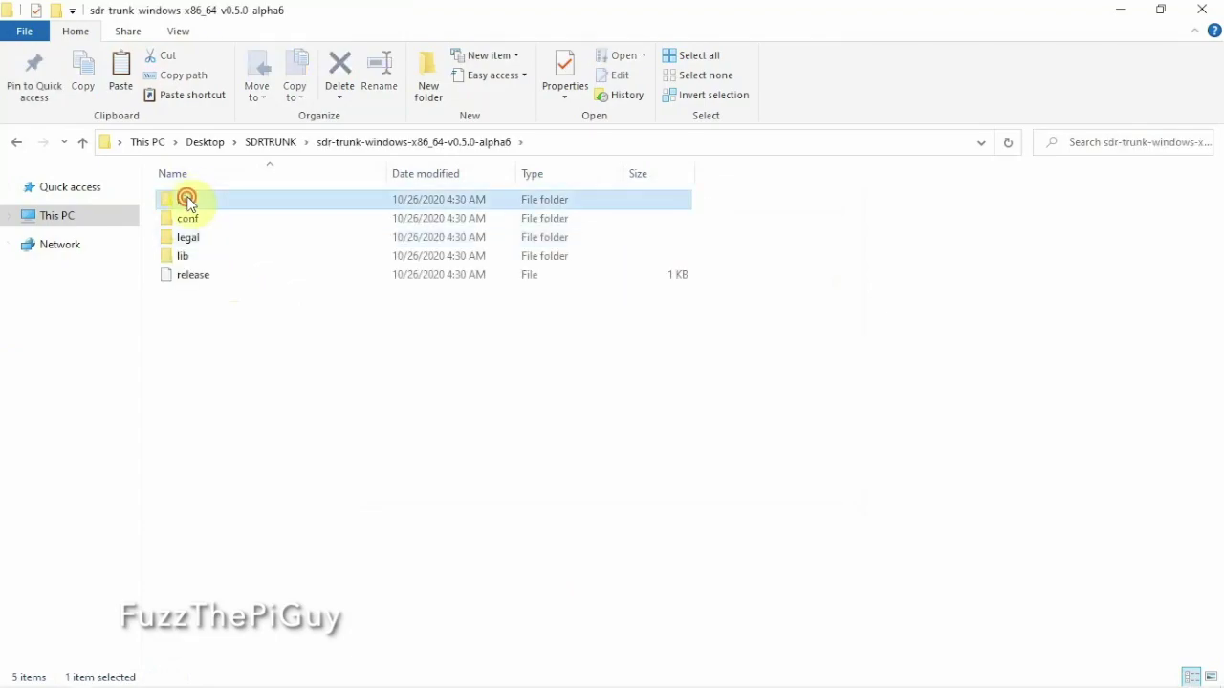
pyautogui.scroll(-14, 330, 419)
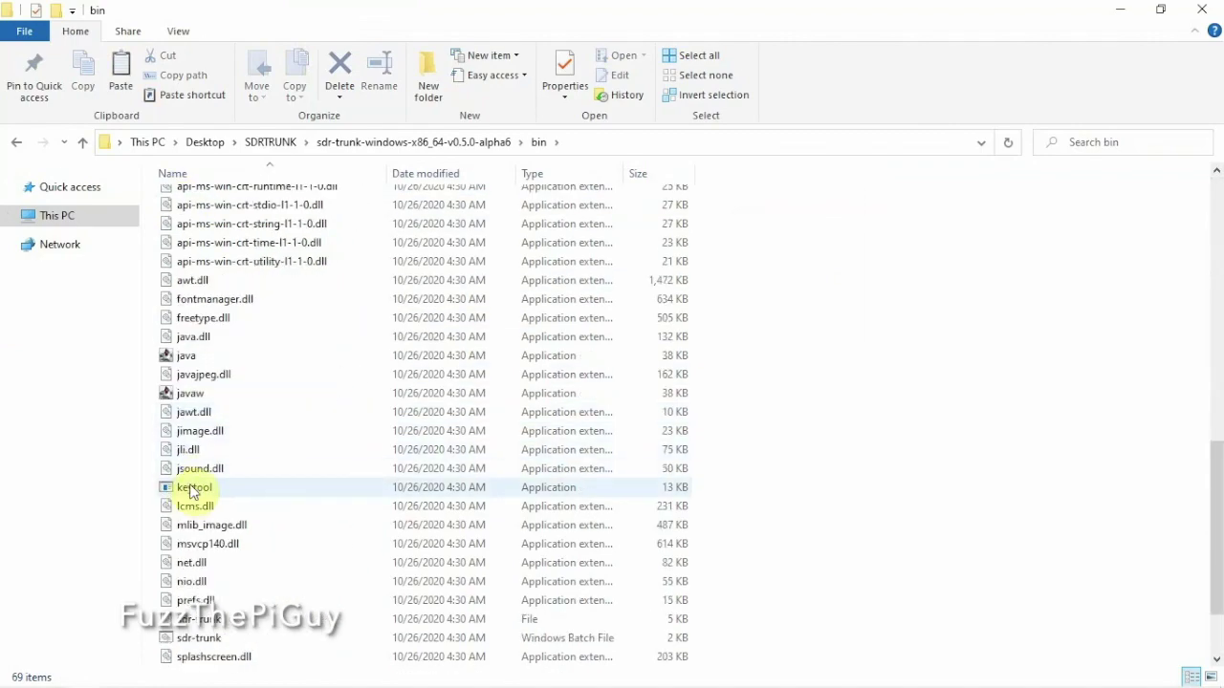
pyautogui.scroll(-2, 198, 465)
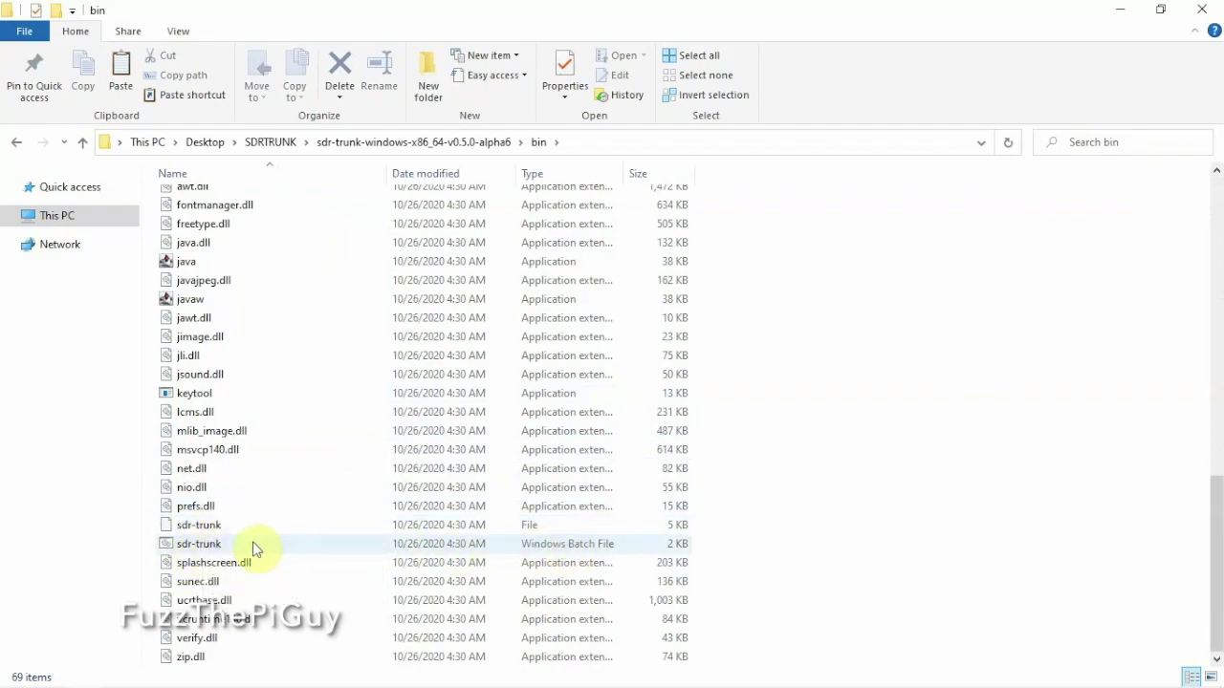
pyautogui.click(189, 549)
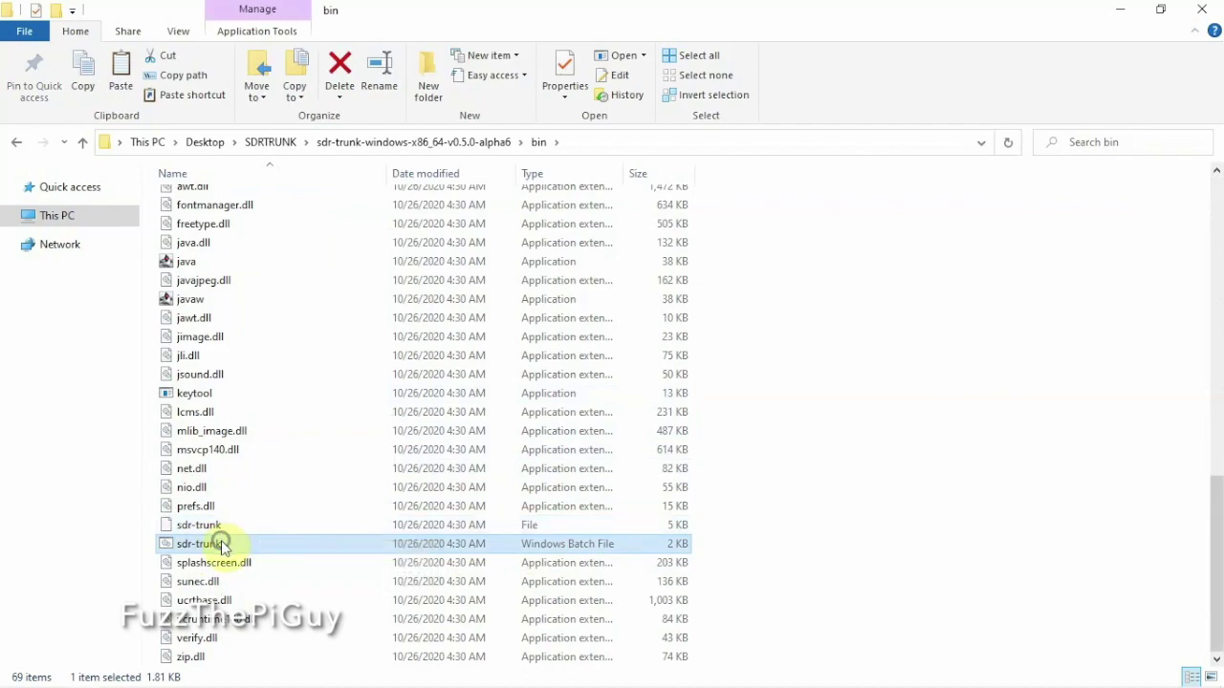
pyautogui.rightClick(219, 542)
pyautogui.moveTo(316, 374)
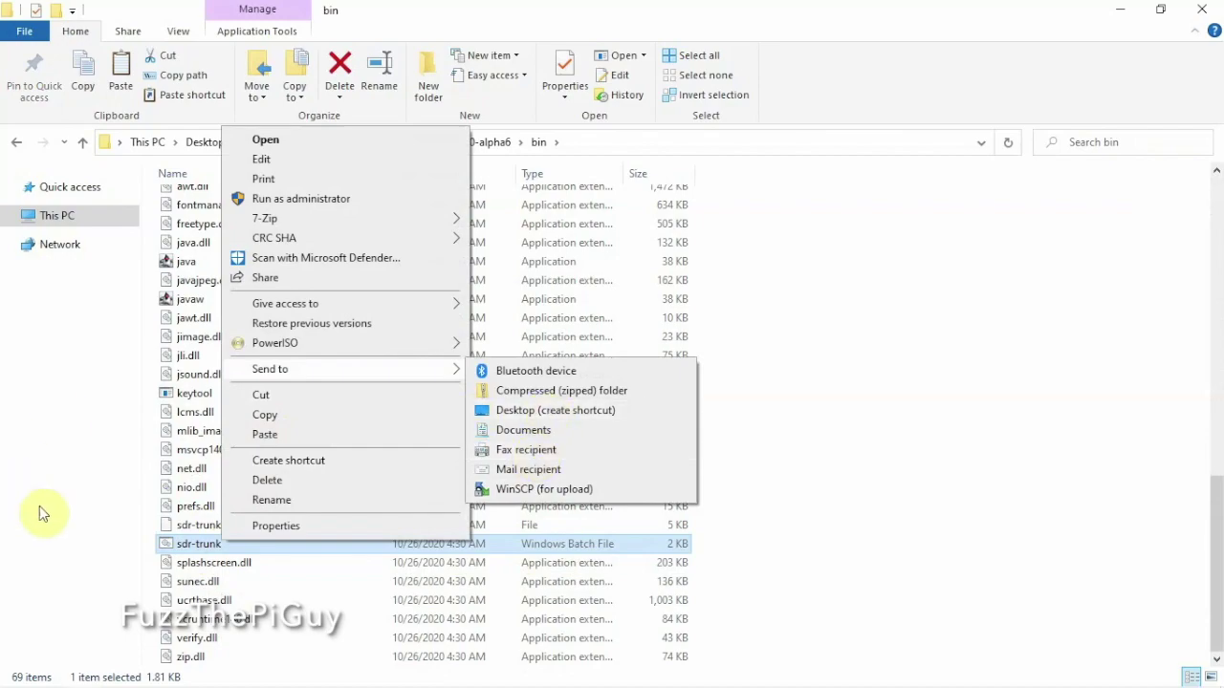
pyautogui.click(125, 551)
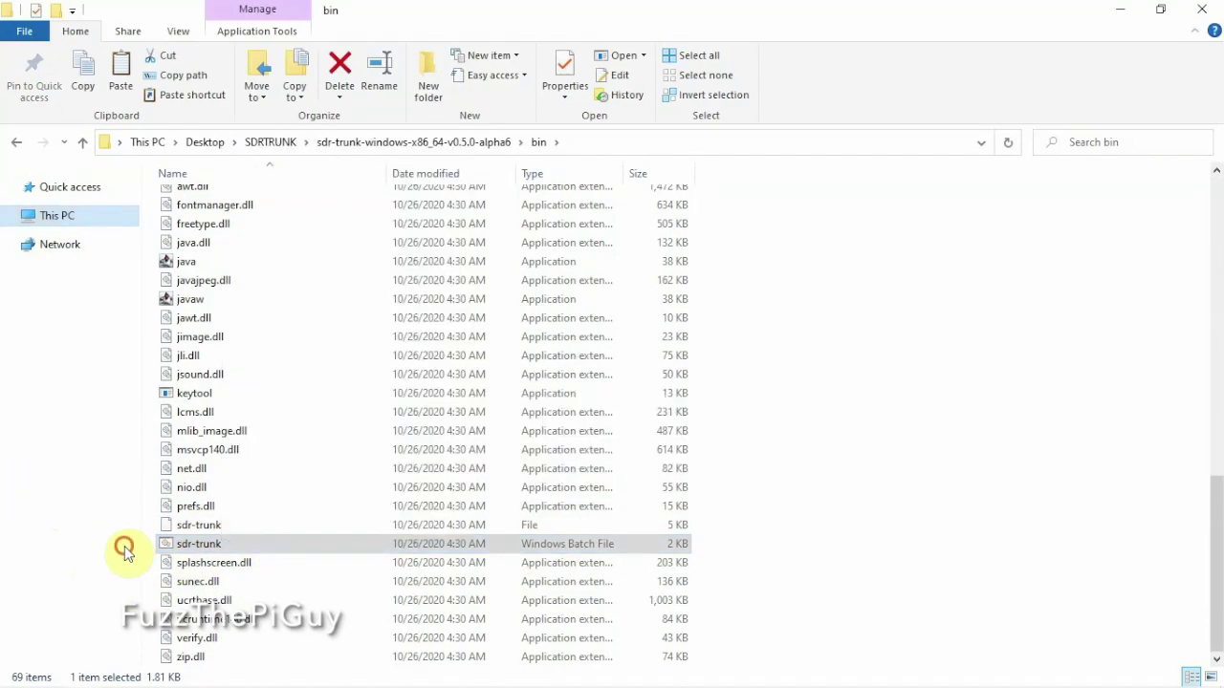
pyautogui.doubleClick(228, 549)
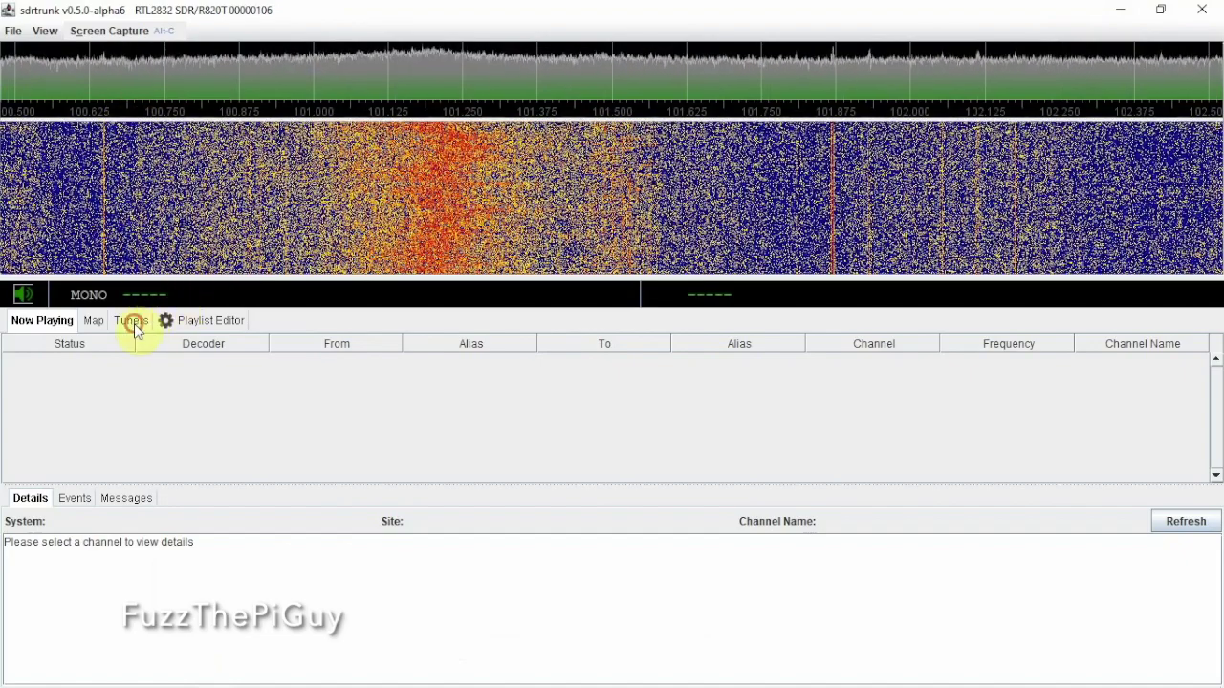
# Step: Show the list of connected tuners in SDRTrunk's Tuners tab
pyautogui.click(132, 323)
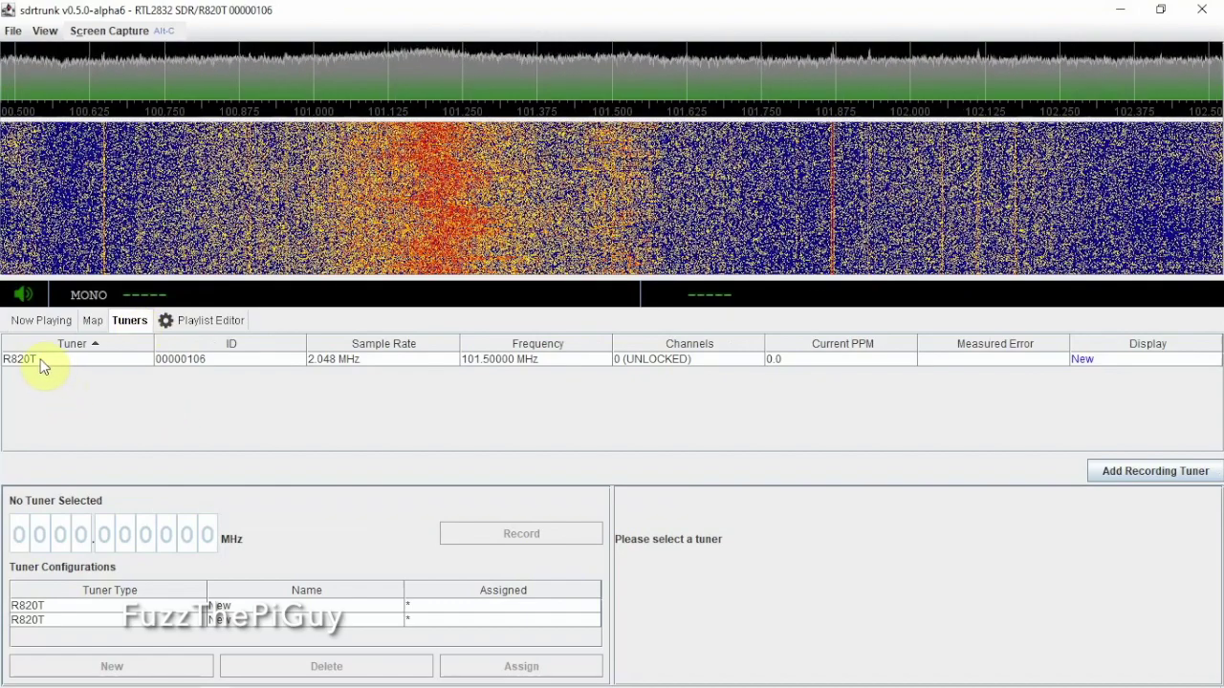
# Step: Select the R820T tuner to display its 101.5 MHz, 2.048 MHz sample-rate configuration
pyautogui.click(40, 362)
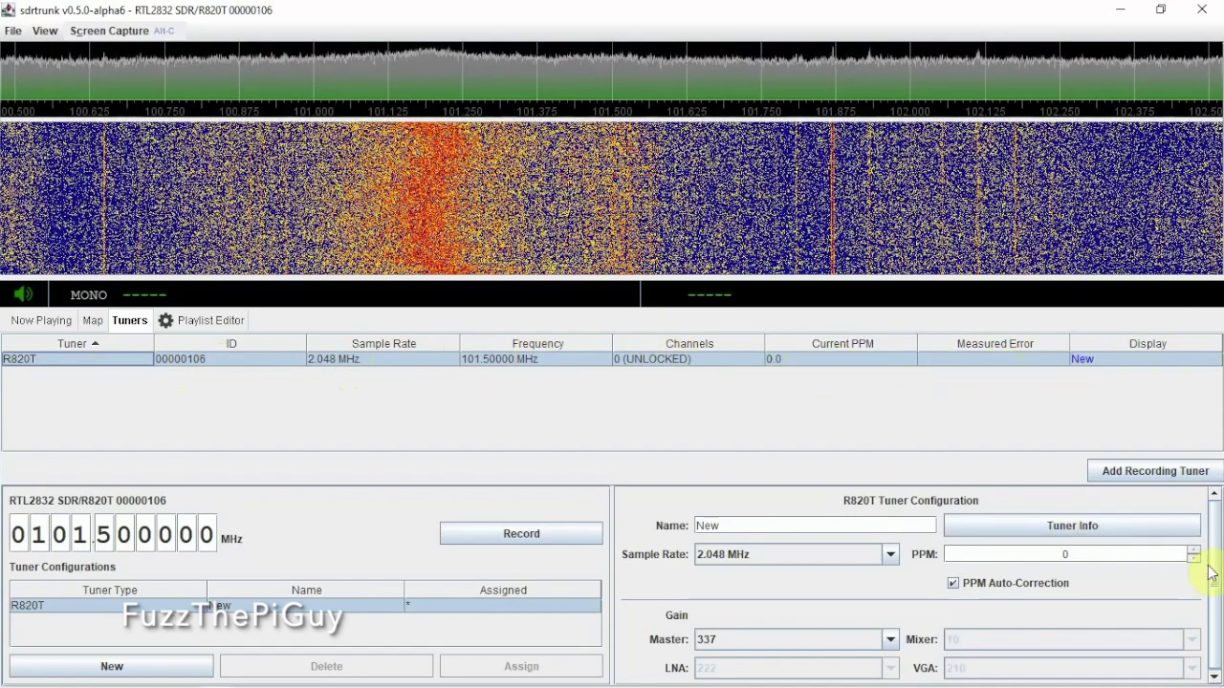
pyautogui.scroll(-1, 1209, 572)
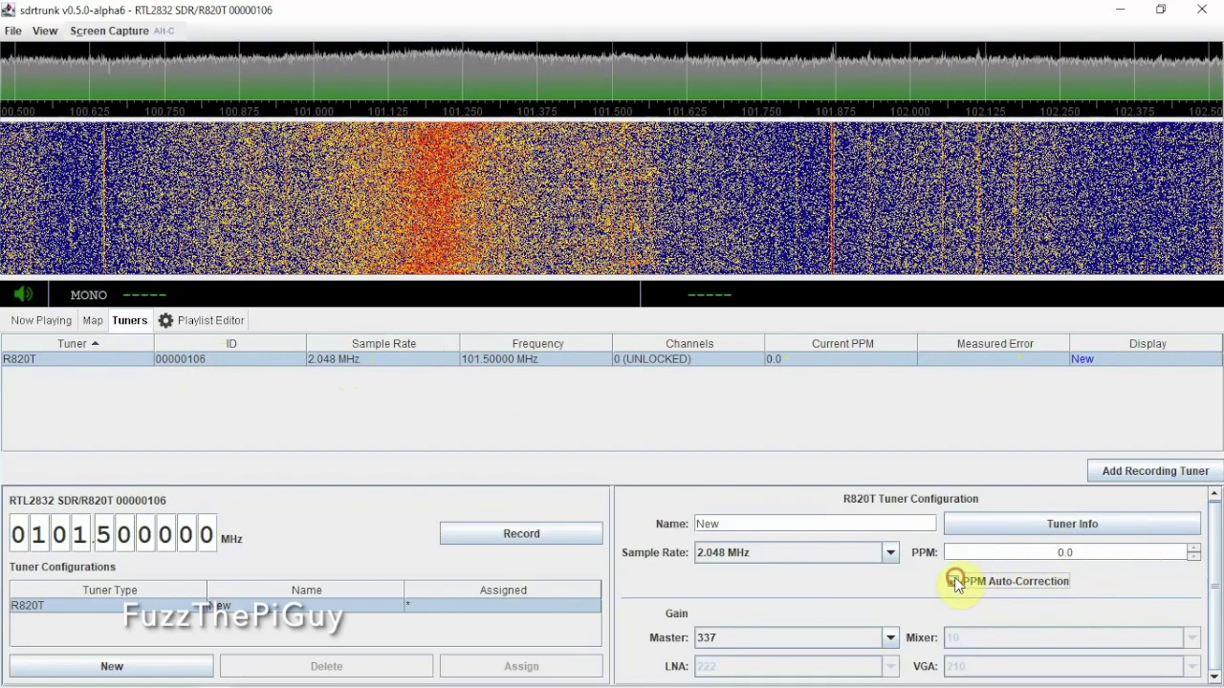
# Step: Set the R820T tuner's sample rate to 1.600 MHz
pyautogui.click(794, 560)
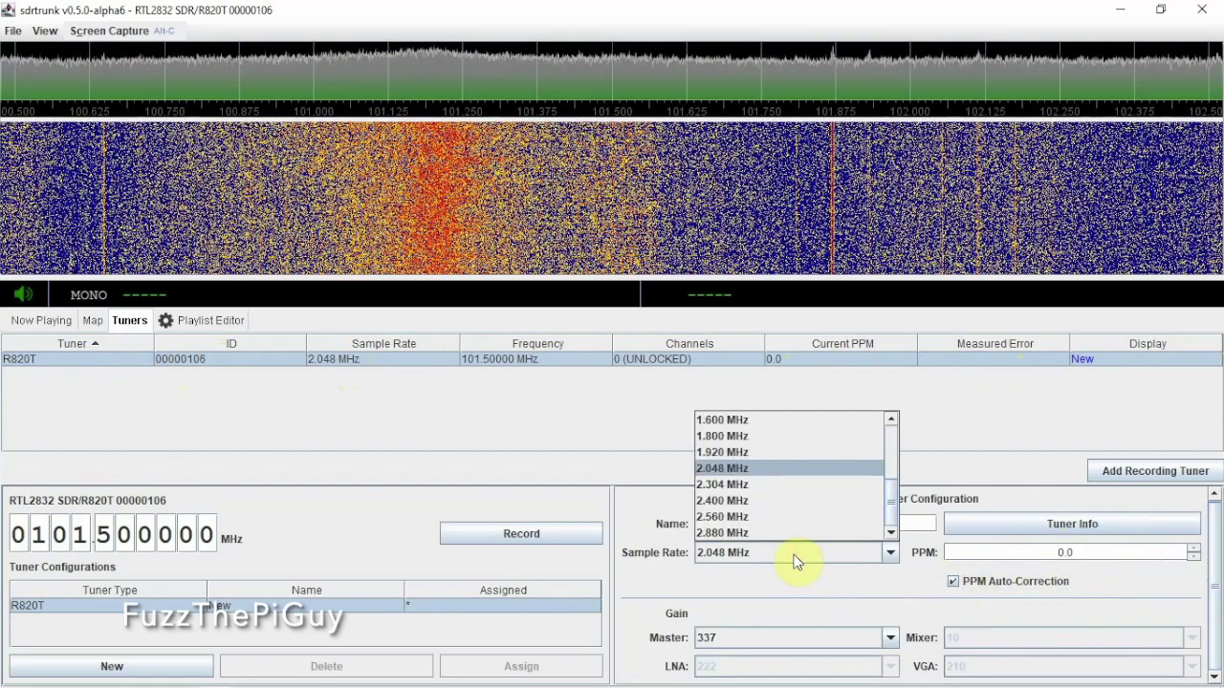
pyautogui.scroll(-3, 784, 511)
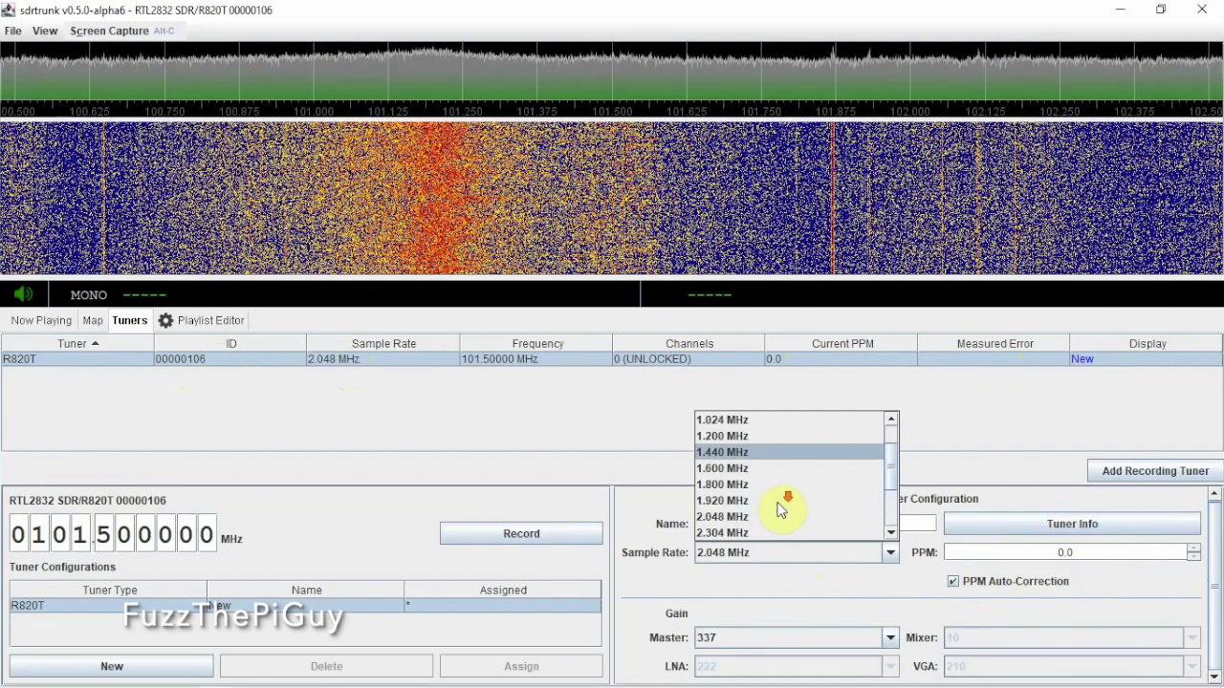
pyautogui.scroll(3, 781, 511)
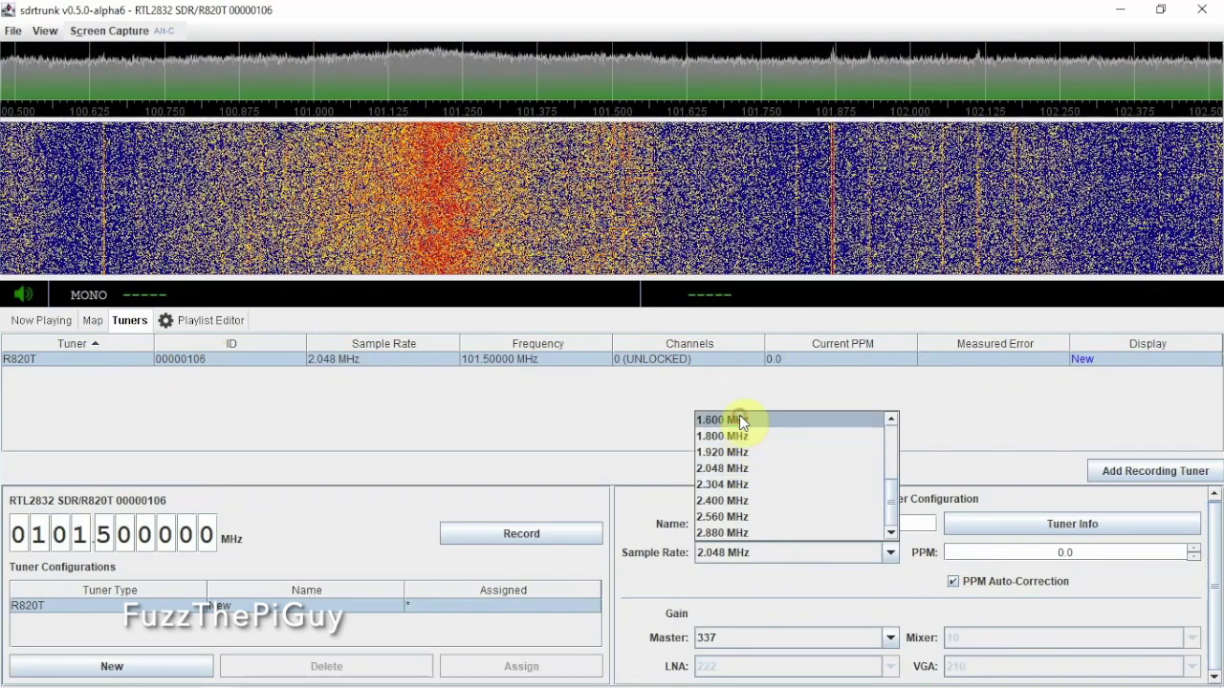
pyautogui.click(739, 419)
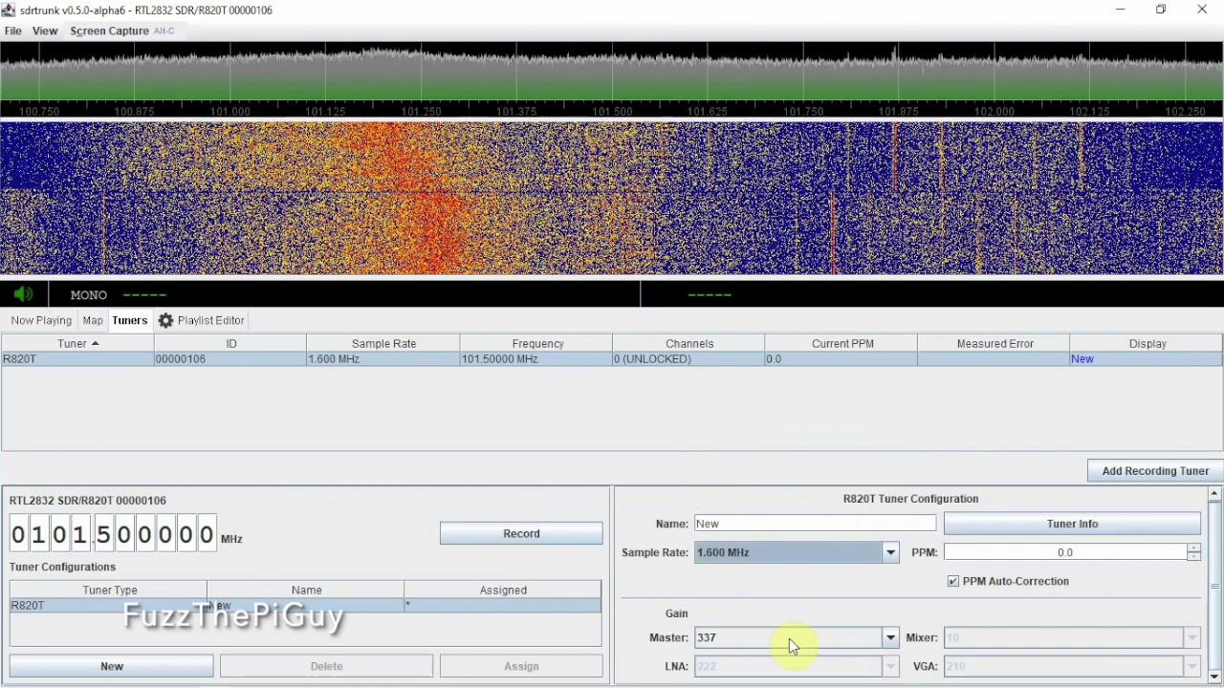
# Step: Change the Master gain to 444, then lower it to 296
pyautogui.click(829, 638)
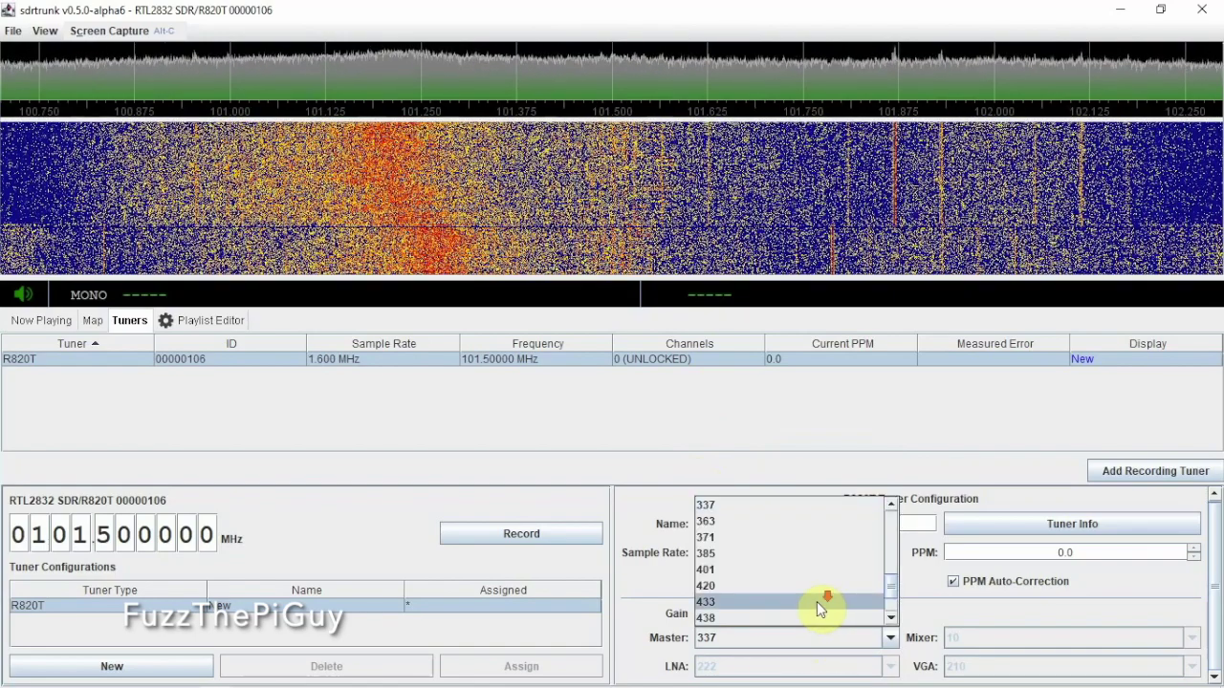
pyautogui.scroll(-2, 817, 602)
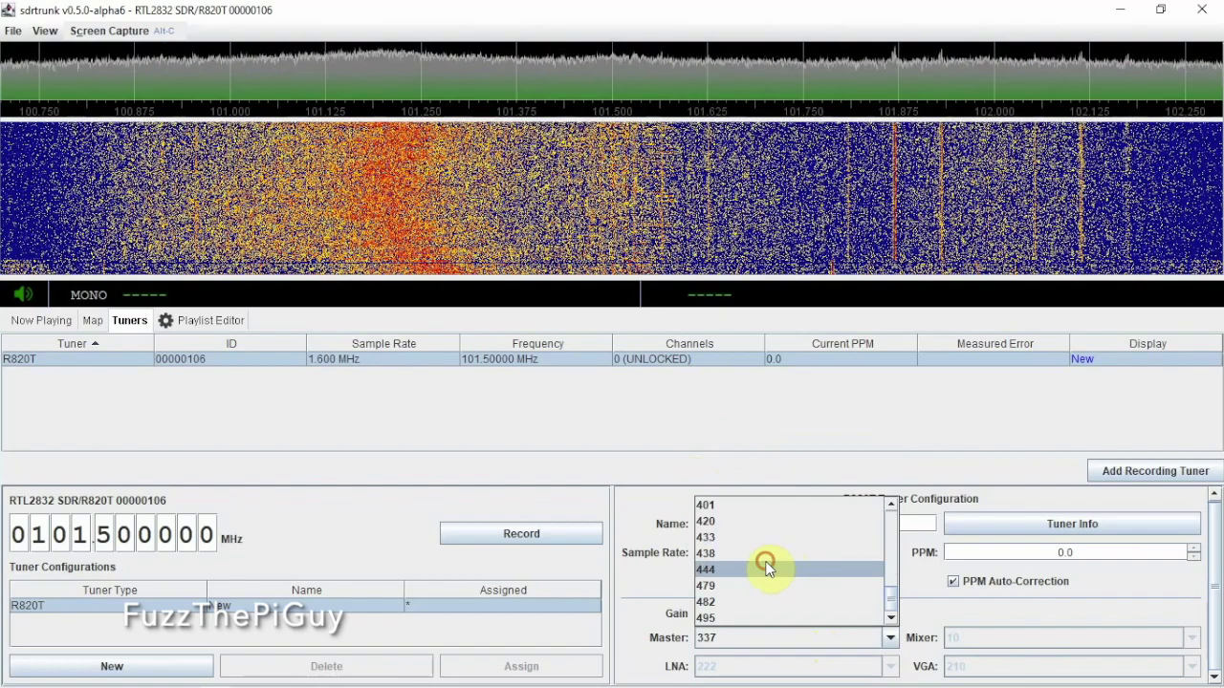
pyautogui.click(768, 570)
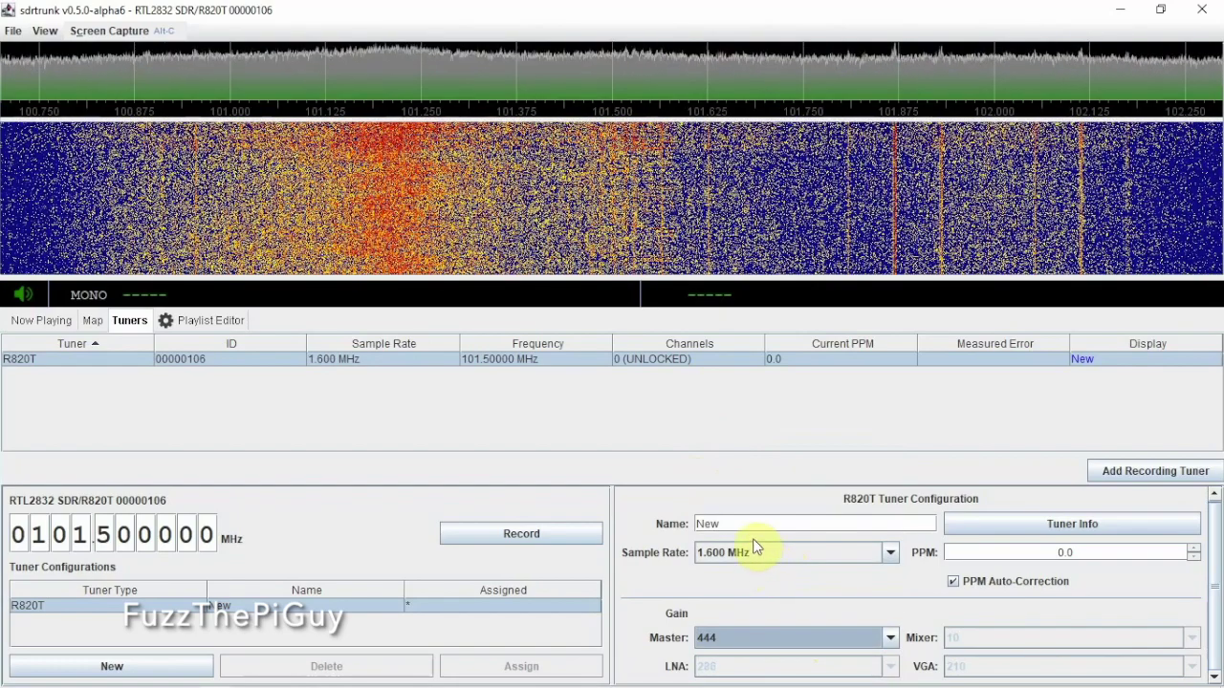
pyautogui.click(758, 637)
pyautogui.scroll(2, 760, 578)
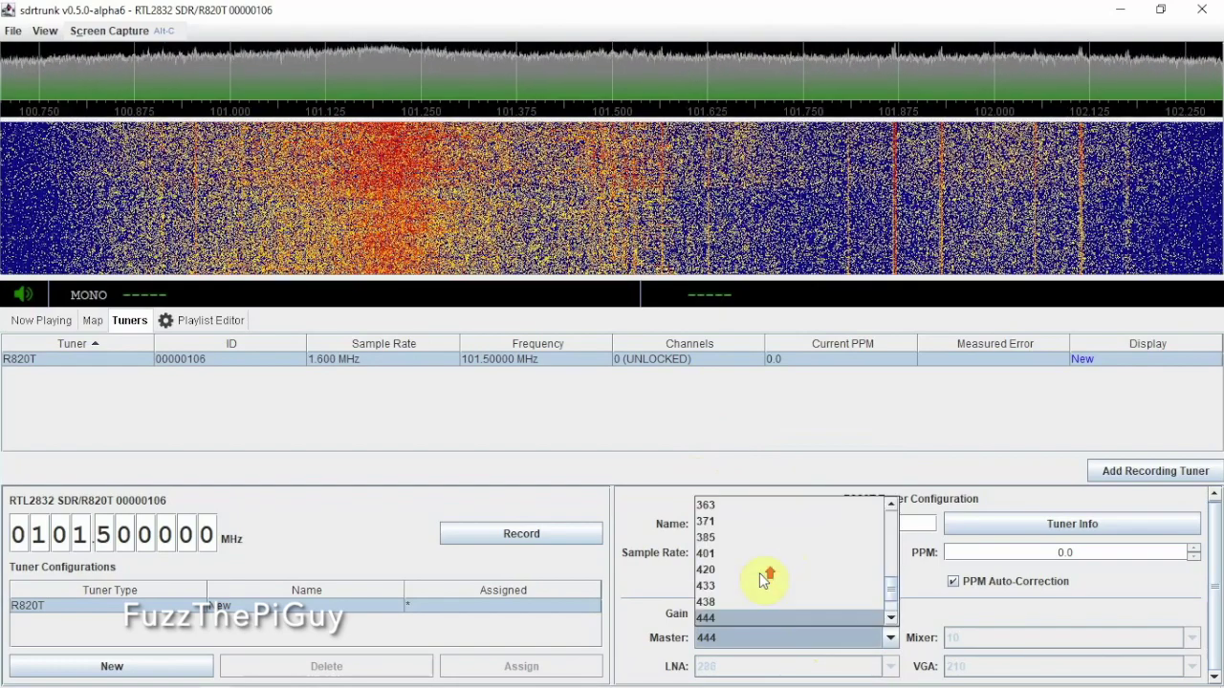
pyautogui.click(738, 505)
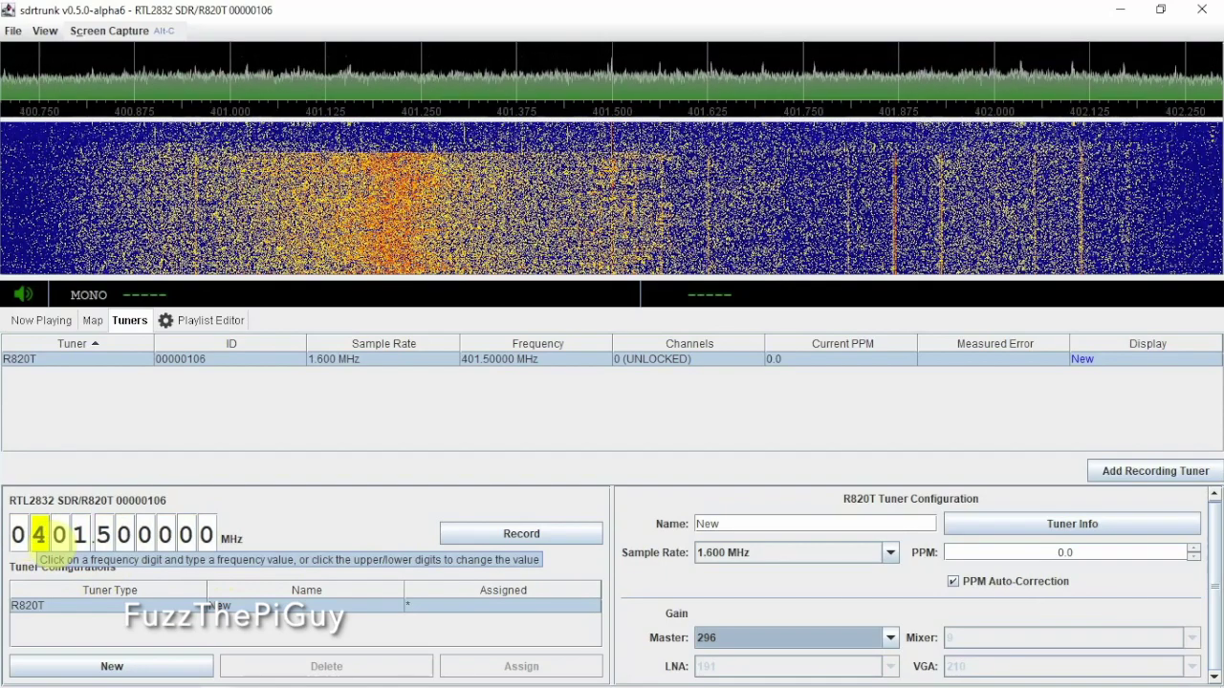
# Step: Raise the tuner frequency to 131.5 MHz, dismissing the frequency-limit warning
pyautogui.click(42, 539)
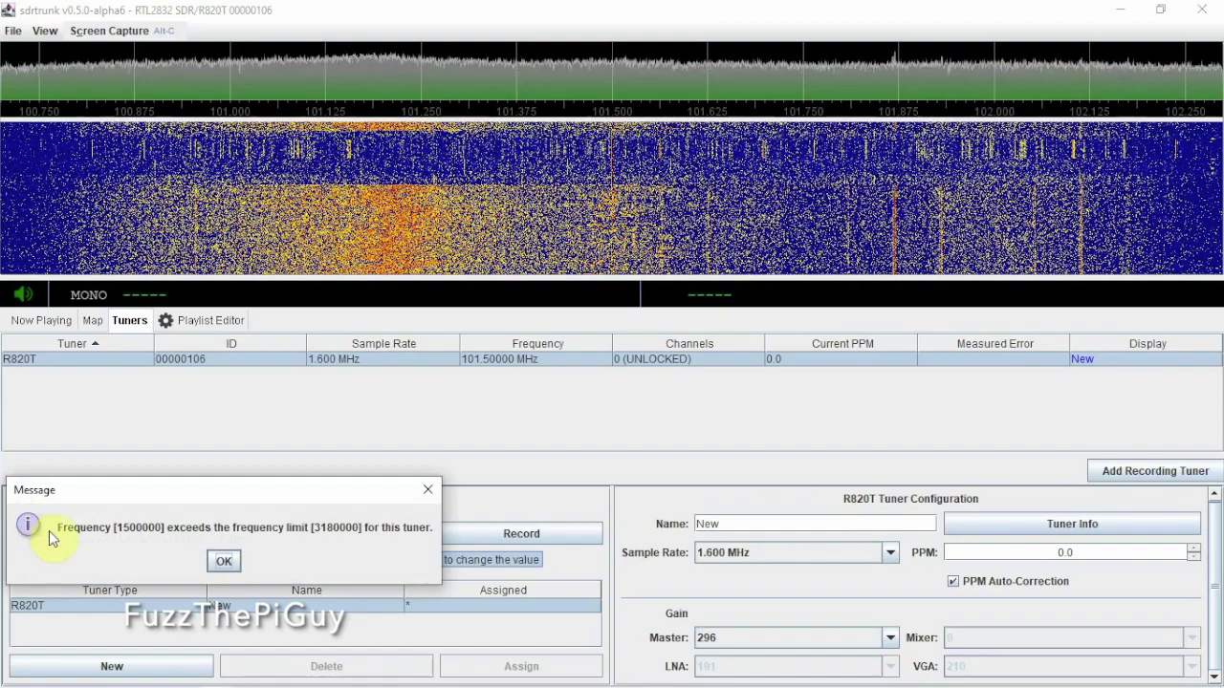
pyautogui.click(222, 566)
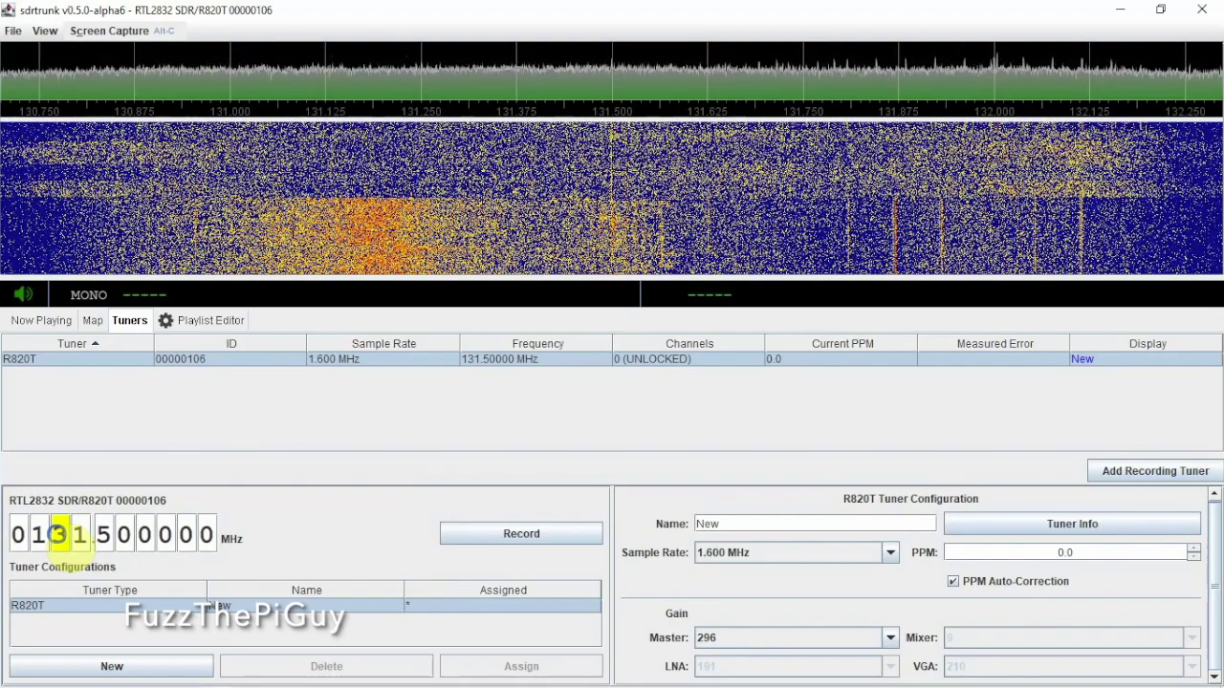
# Step: Set the tens digit to 1 for 111.5 MHz, then open User Preferences from the View menu
pyautogui.write('1')
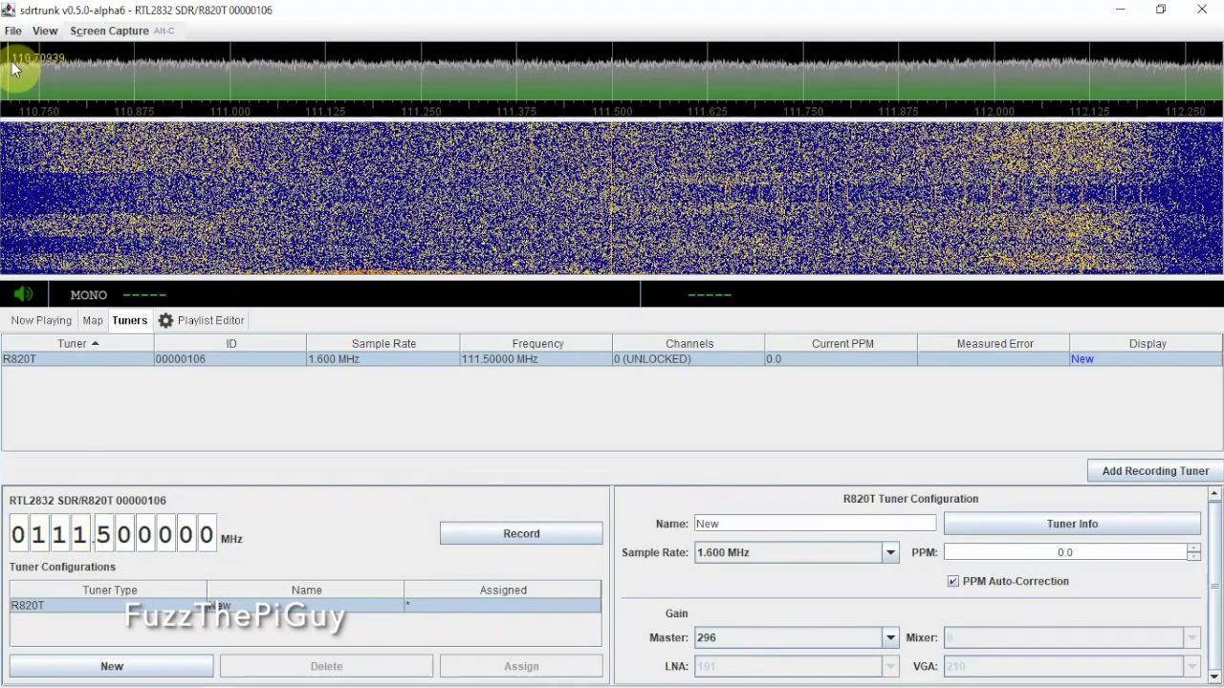
pyautogui.click(13, 31)
pyautogui.moveTo(40, 36)
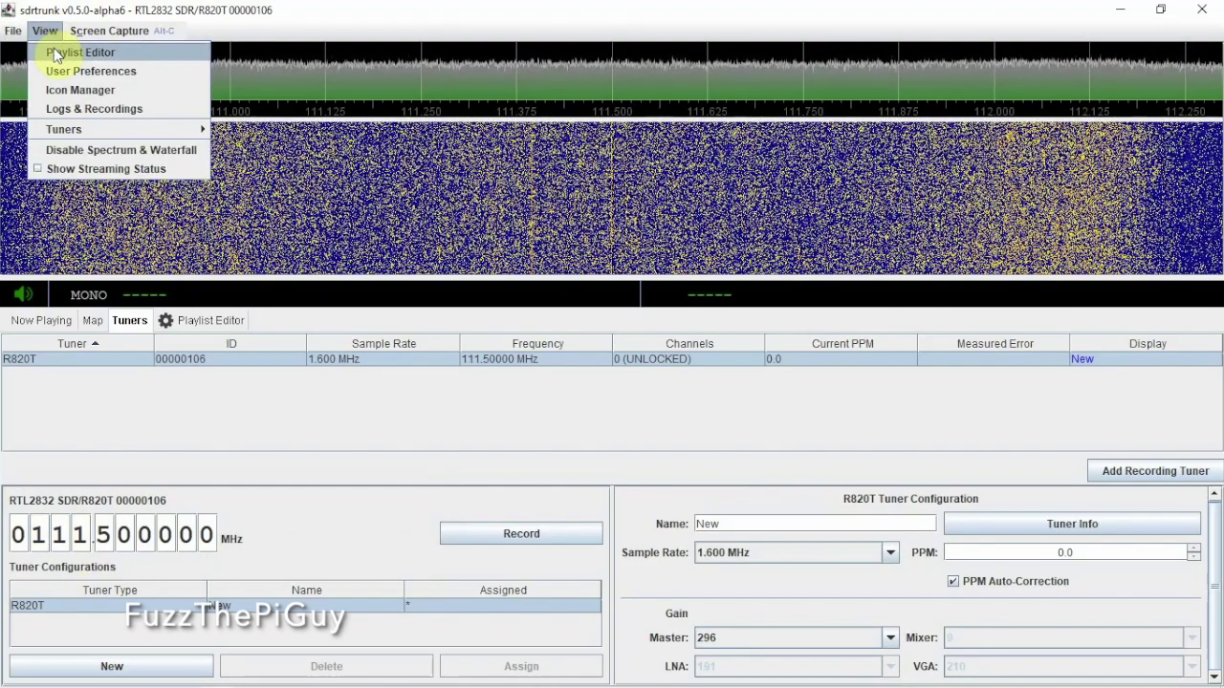
pyautogui.click(68, 52)
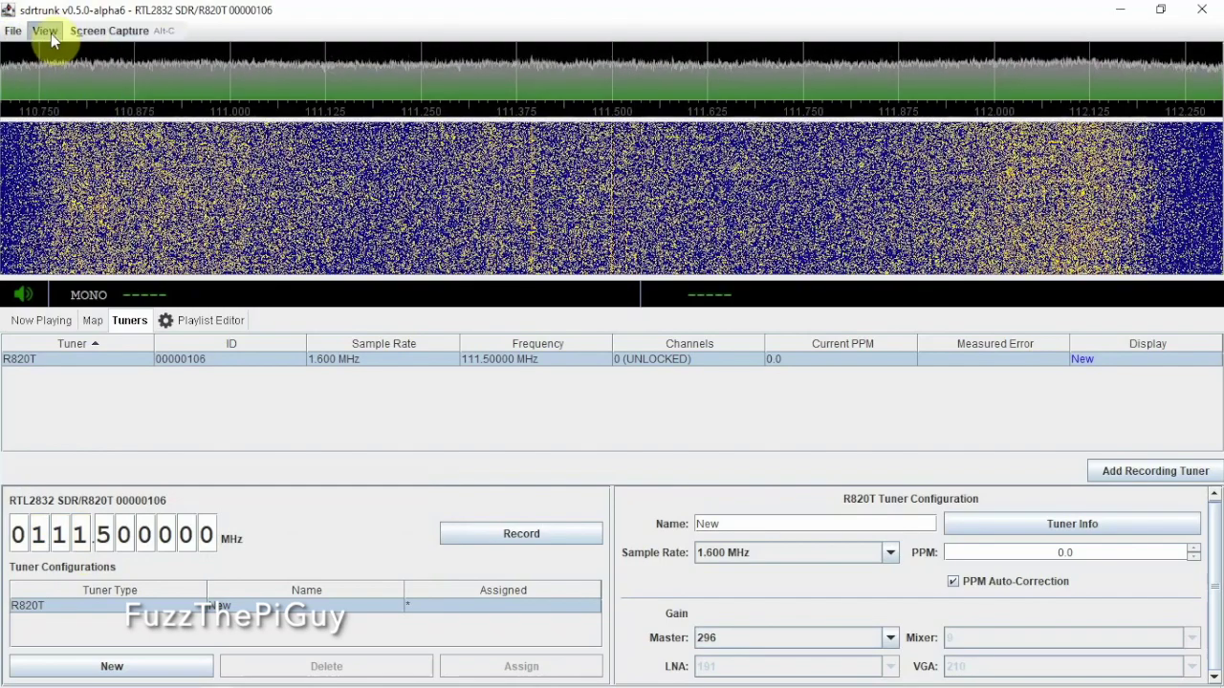
pyautogui.click(51, 33)
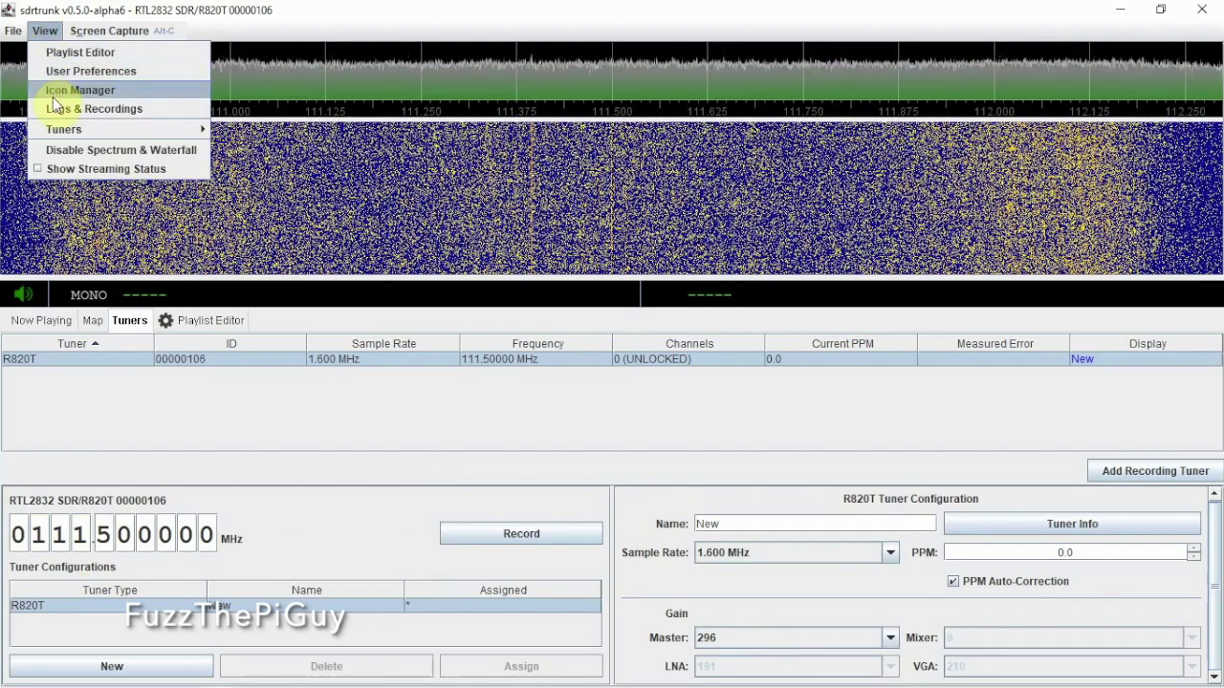
pyautogui.click(57, 75)
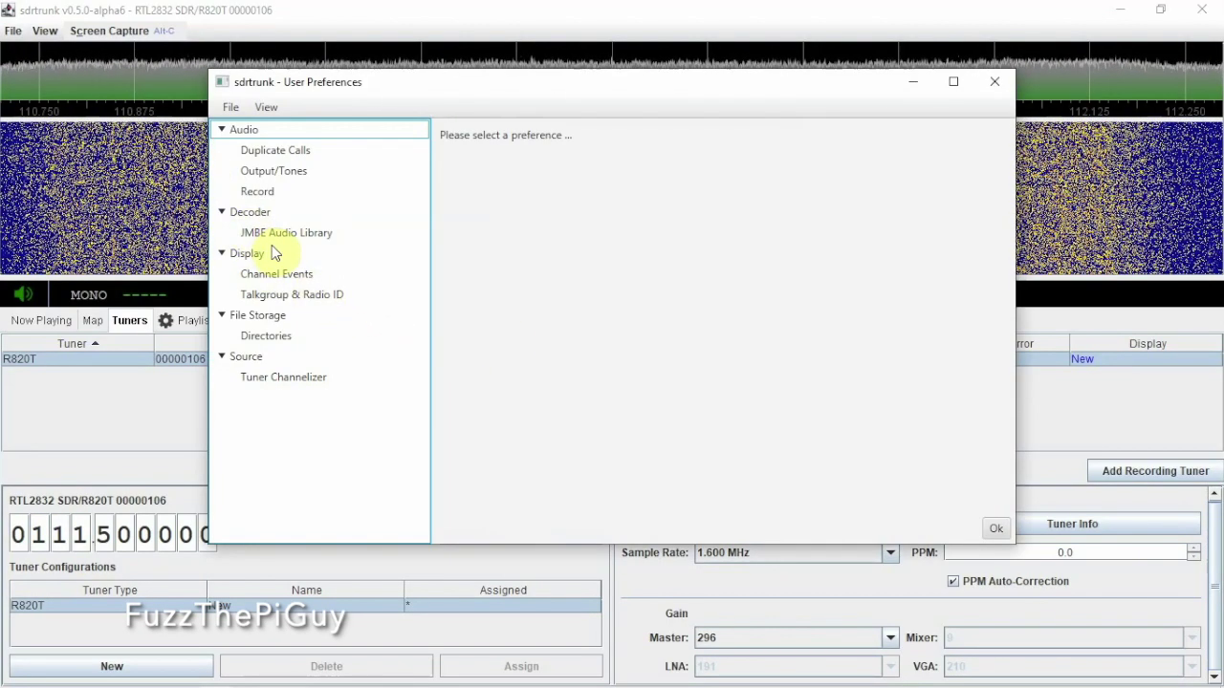
# Step: Reset the JMBE Audio Library setting and start creating JMBE library version 1.0.7b
pyautogui.click(279, 232)
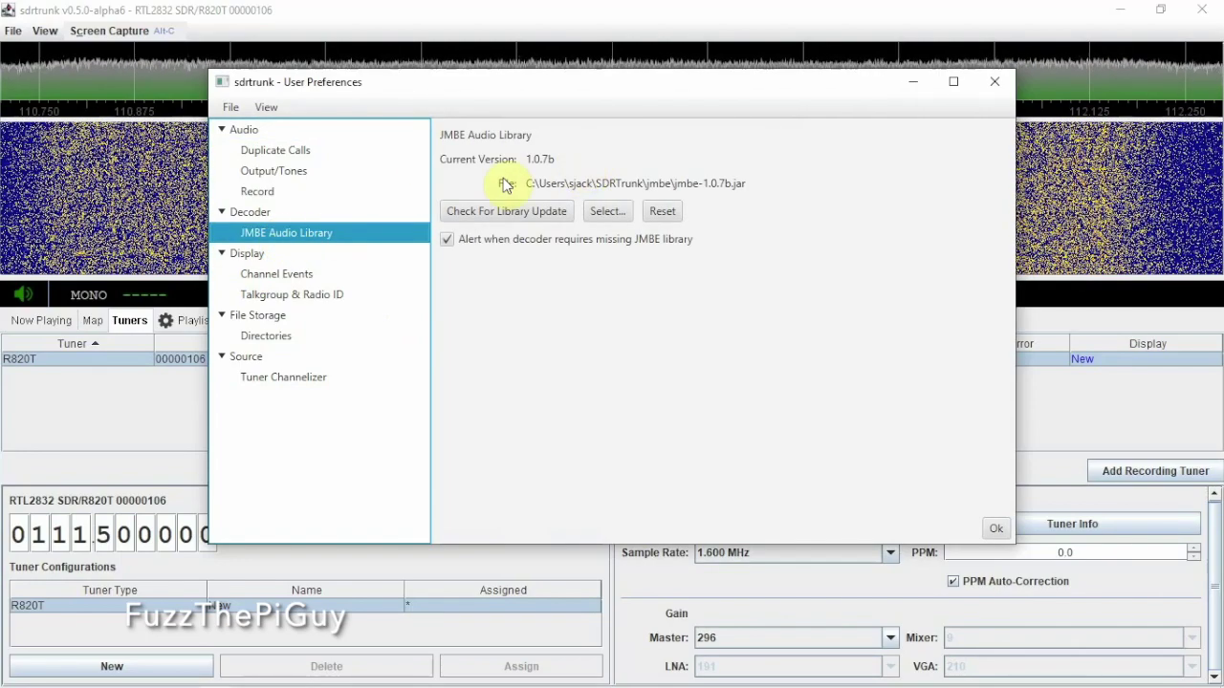
pyautogui.click(662, 213)
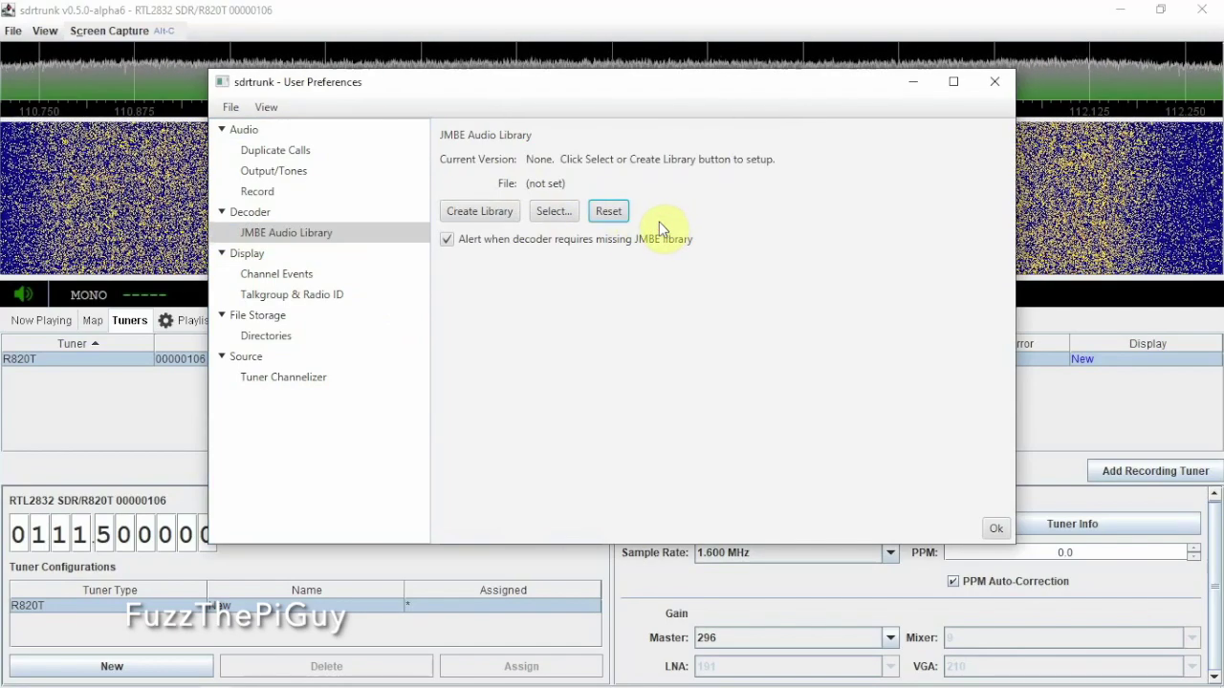
pyautogui.click(496, 222)
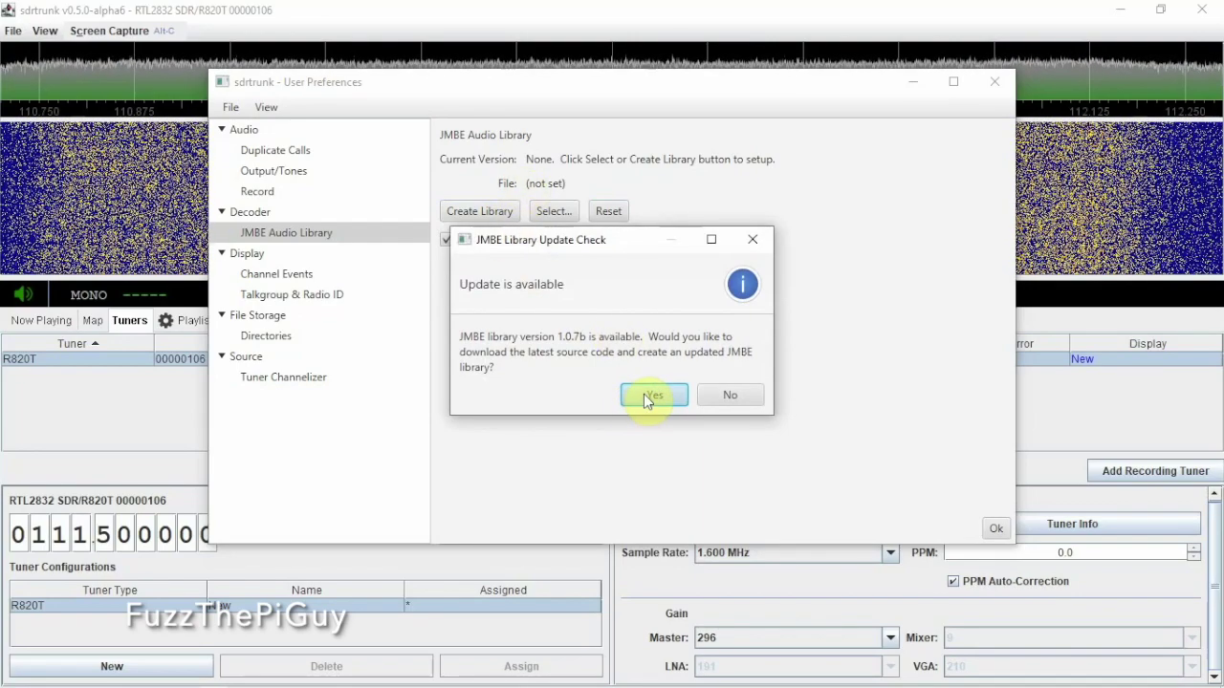
pyautogui.click(644, 394)
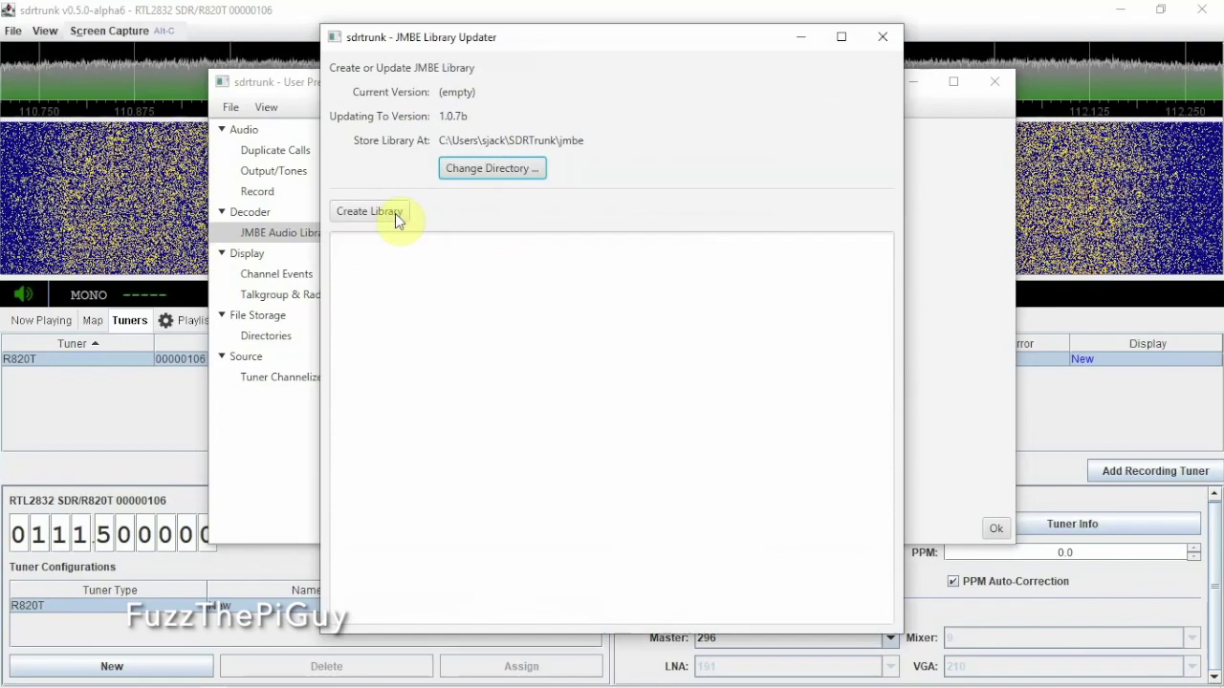
# Step: Download and compile JMBE 1.0.7b into jmbe-1.0.7b.jar and acknowledge the success message
pyautogui.click(389, 212)
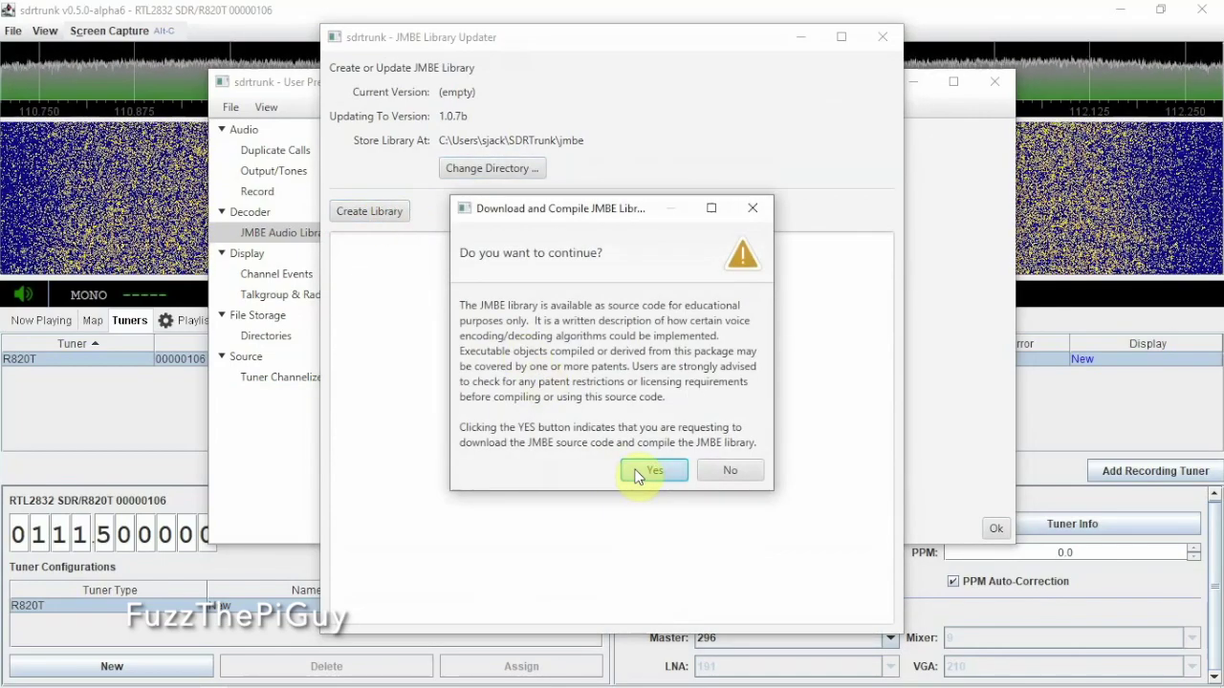
pyautogui.click(633, 470)
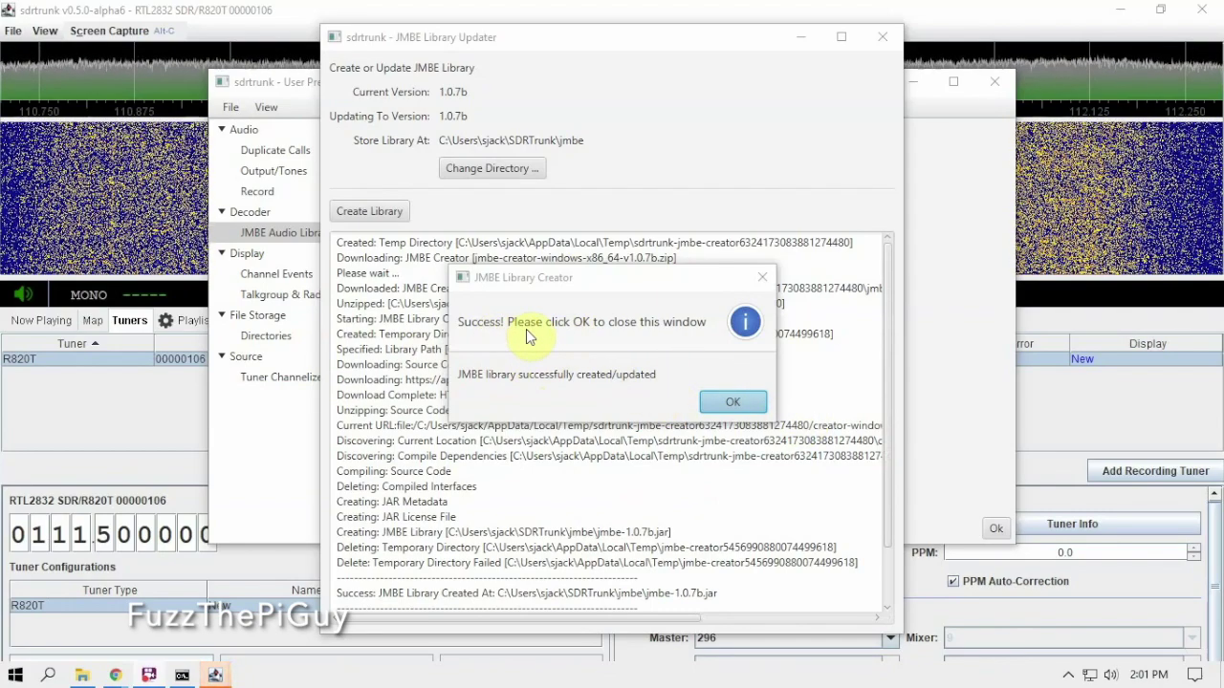
pyautogui.click(732, 401)
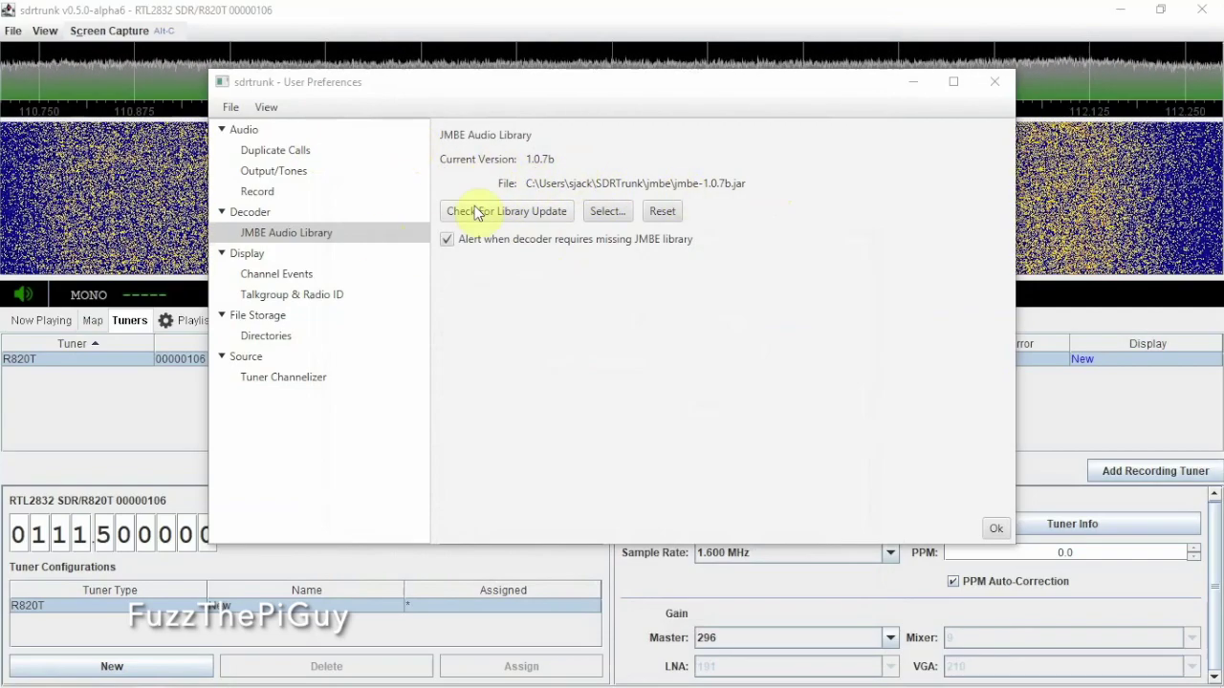
# Step: Set audio output to Speakers (High Definition Audio Device) - MONO, test it, then view Tuner Channelizer settings
pyautogui.click(252, 181)
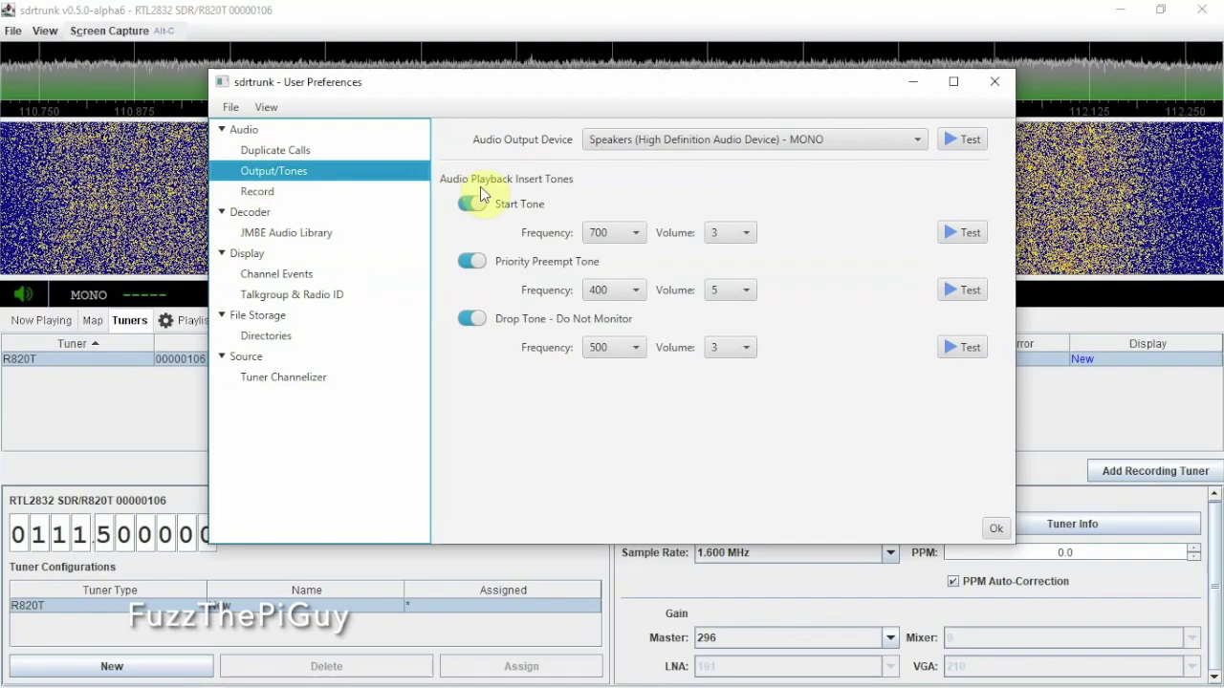
pyautogui.click(638, 143)
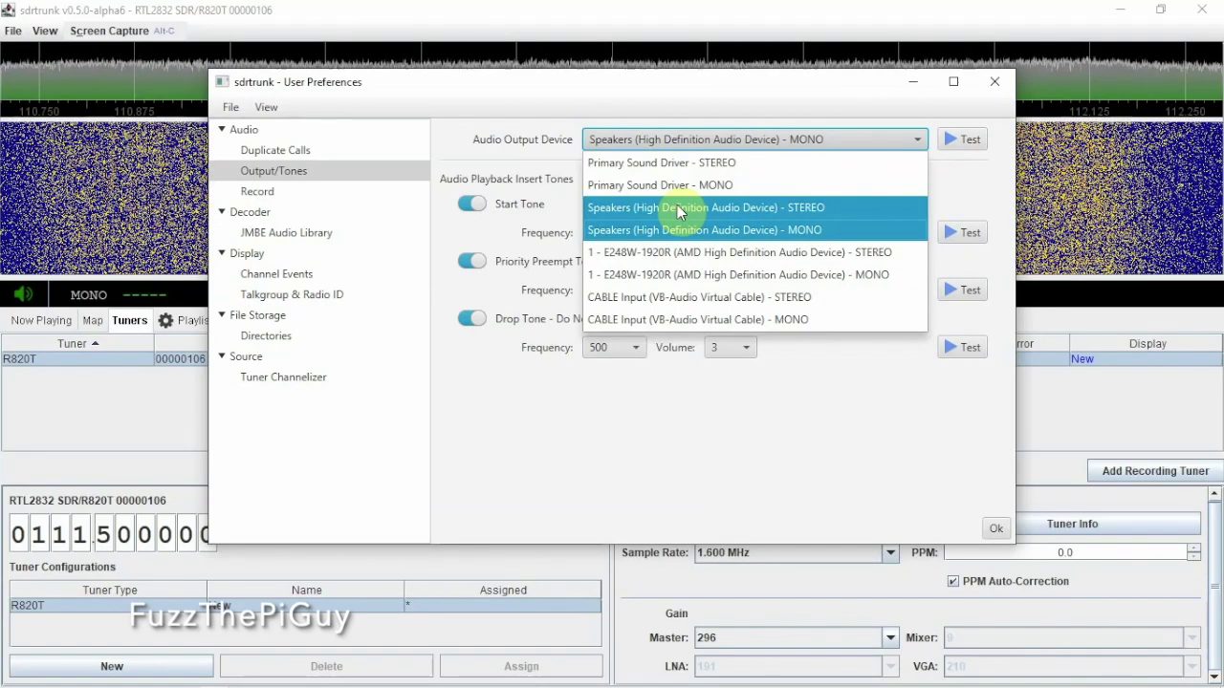
pyautogui.click(718, 230)
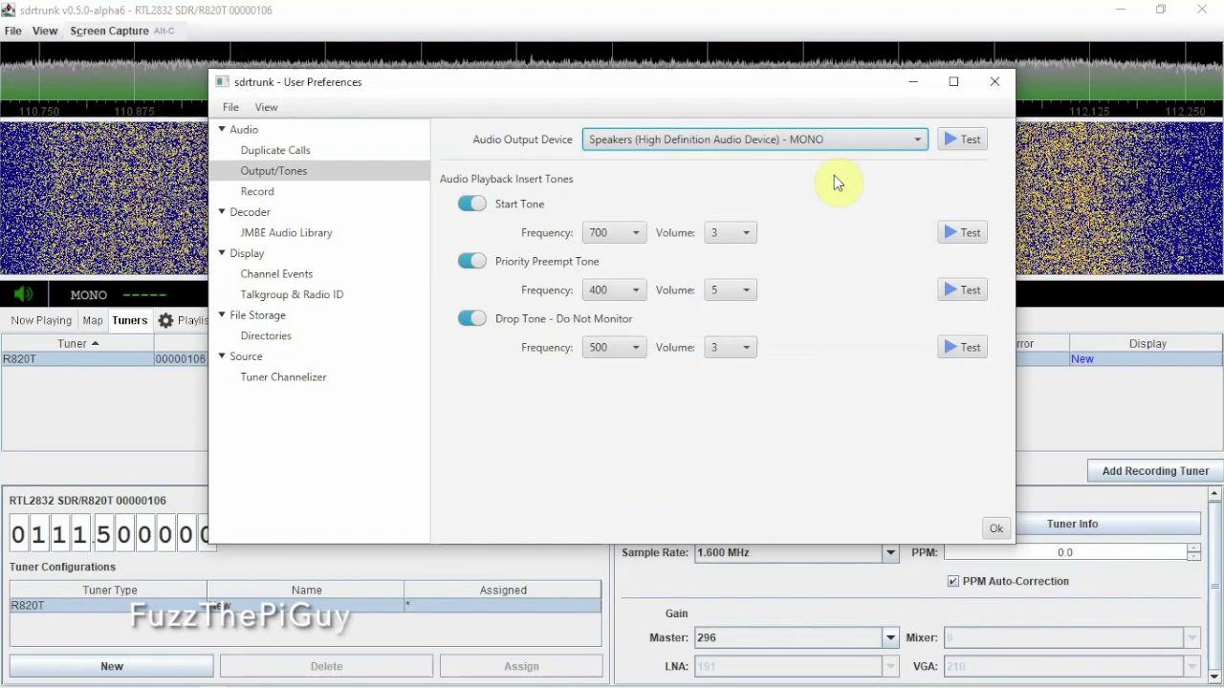
pyautogui.click(945, 142)
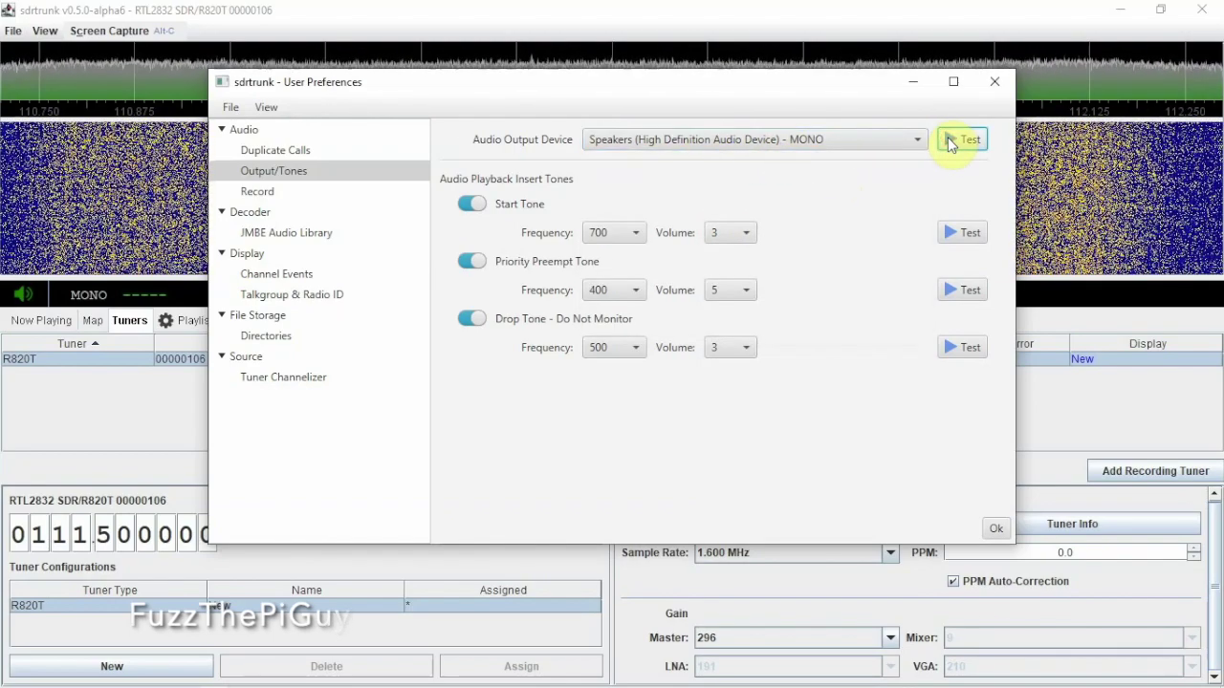
pyautogui.click(951, 143)
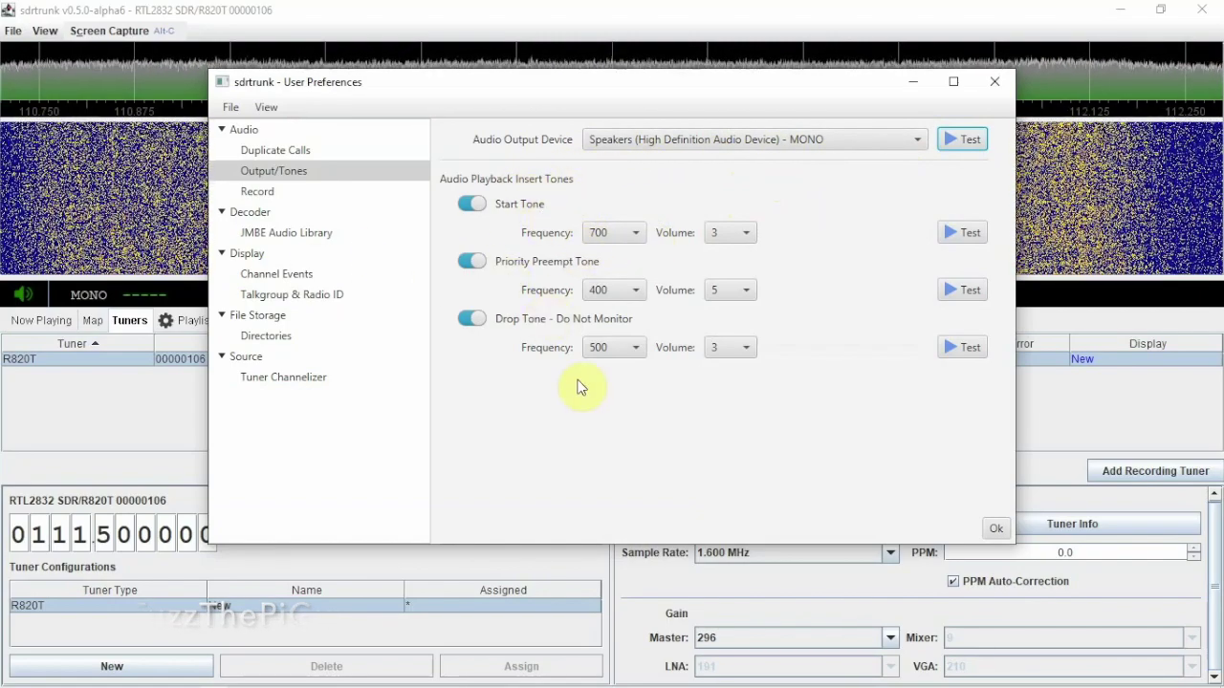
pyautogui.click(287, 149)
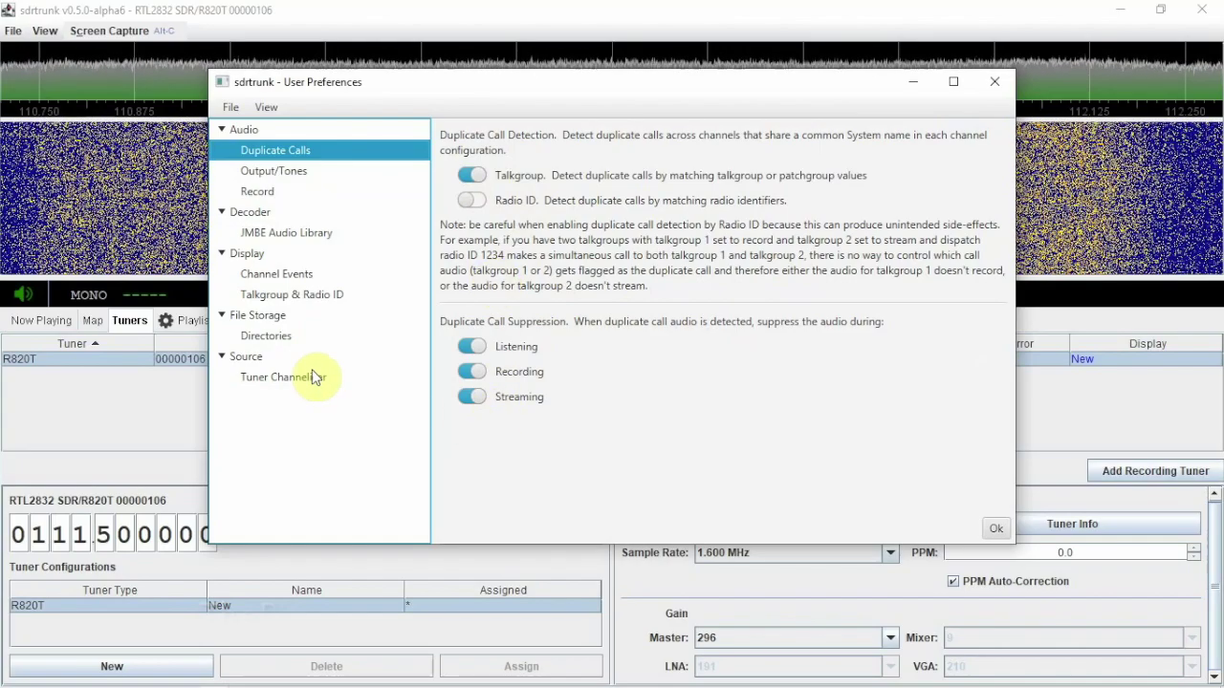
pyautogui.click(258, 376)
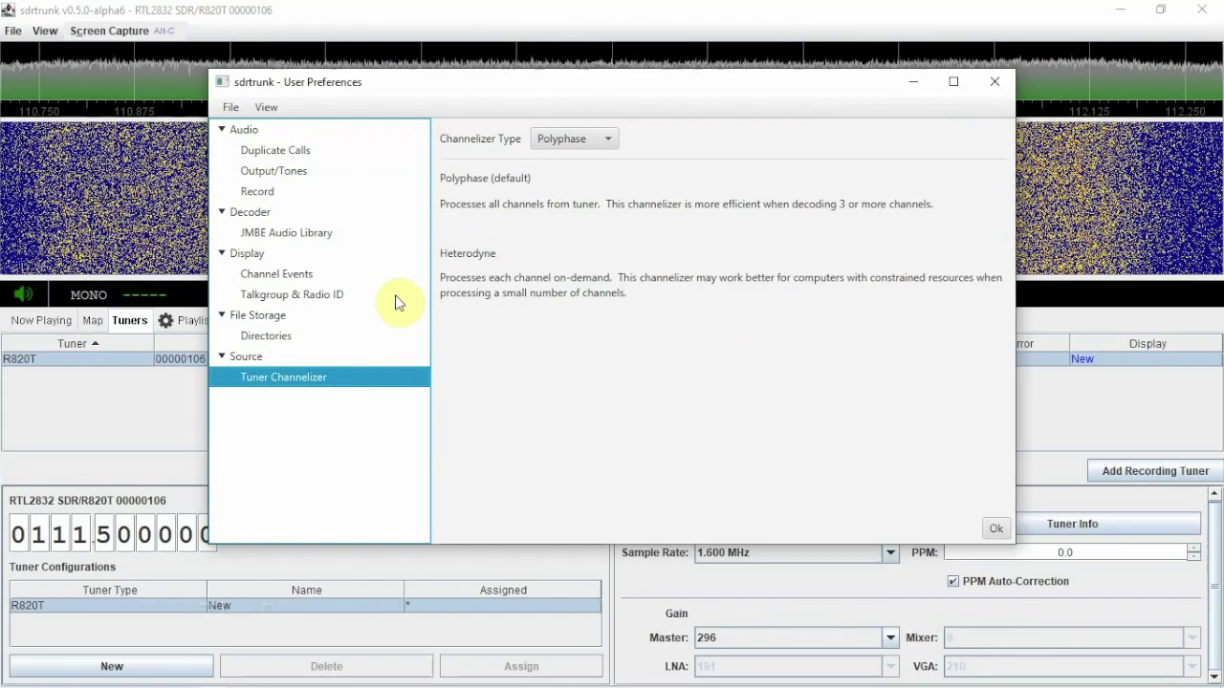
# Step: Keep APCO-25 and DMR IDs in Decimal and set LTR talkgroup and radio IDs to Decimal
pyautogui.click(263, 337)
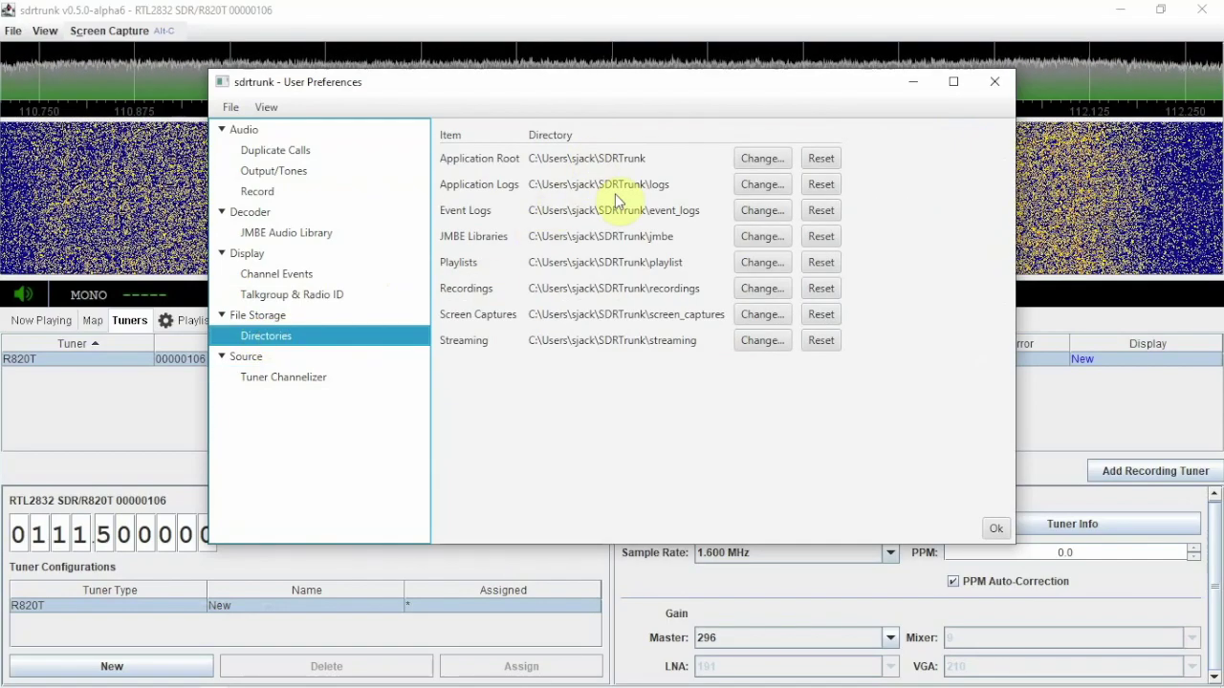
pyautogui.click(282, 299)
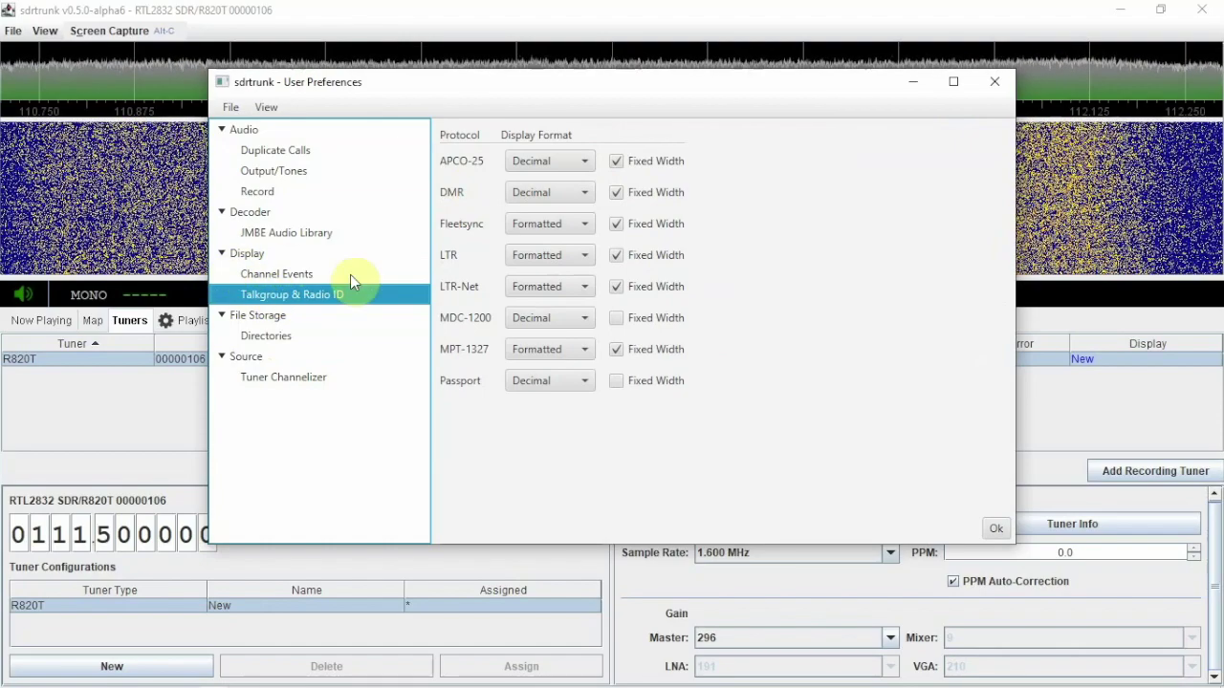
pyautogui.click(534, 164)
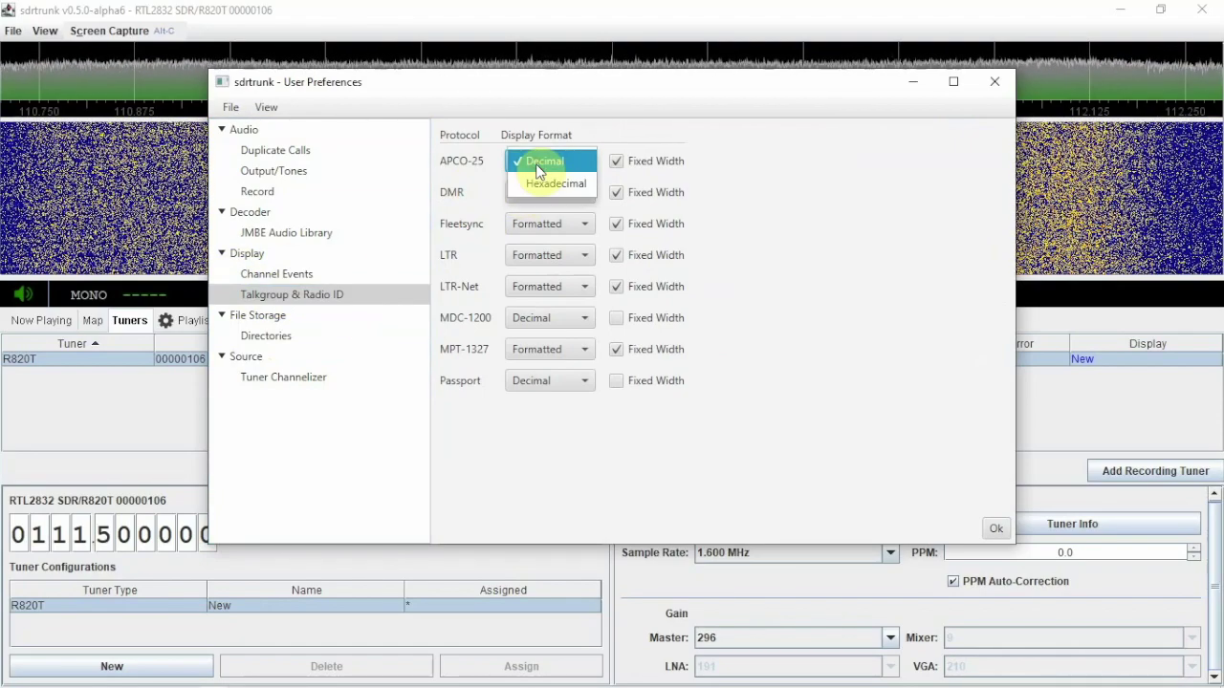
pyautogui.click(537, 167)
pyautogui.click(538, 195)
pyautogui.click(540, 194)
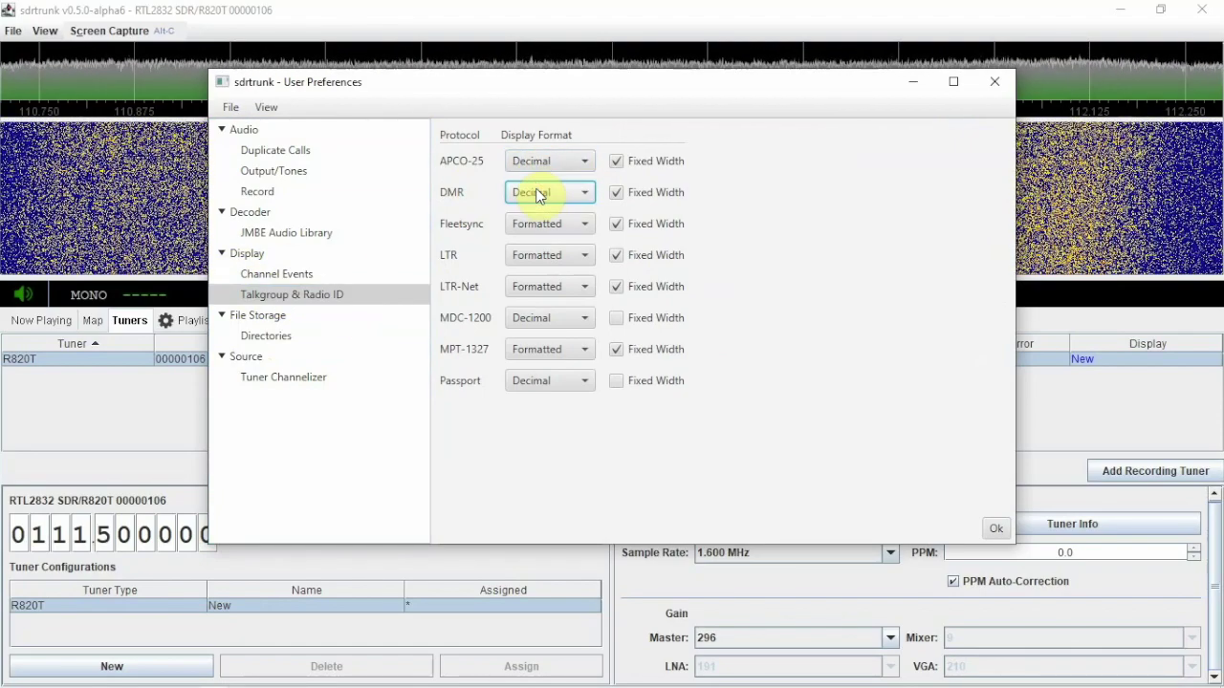
pyautogui.click(543, 264)
pyautogui.click(543, 256)
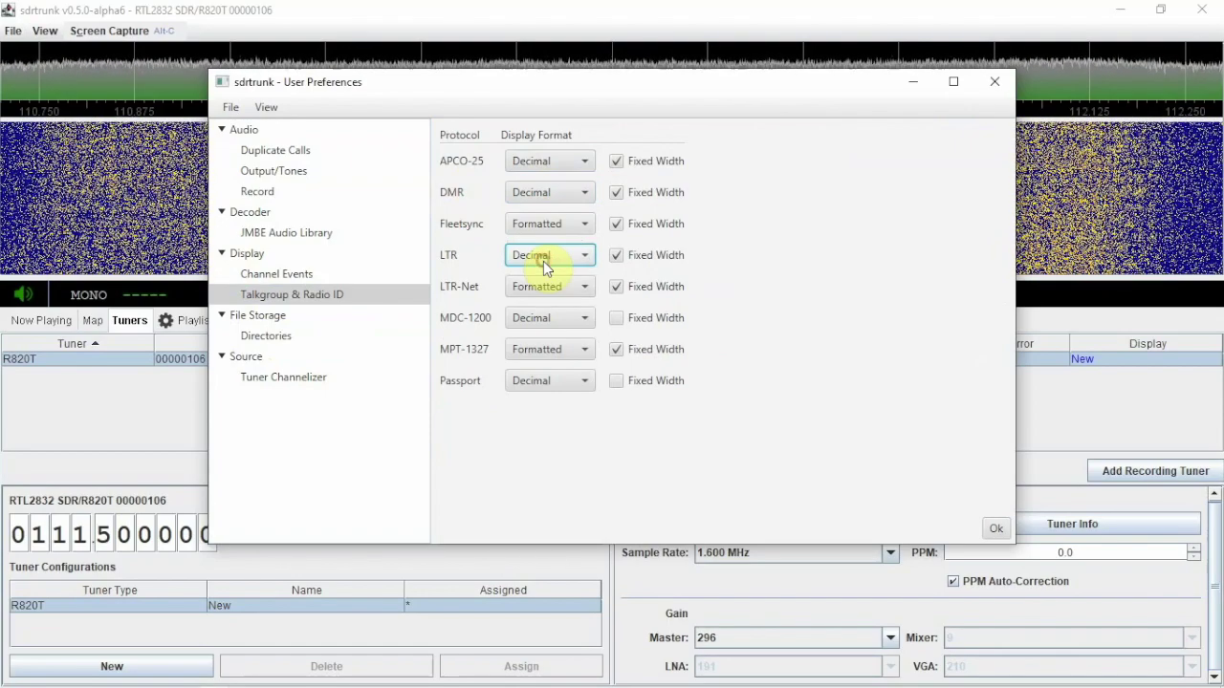
pyautogui.click(516, 256)
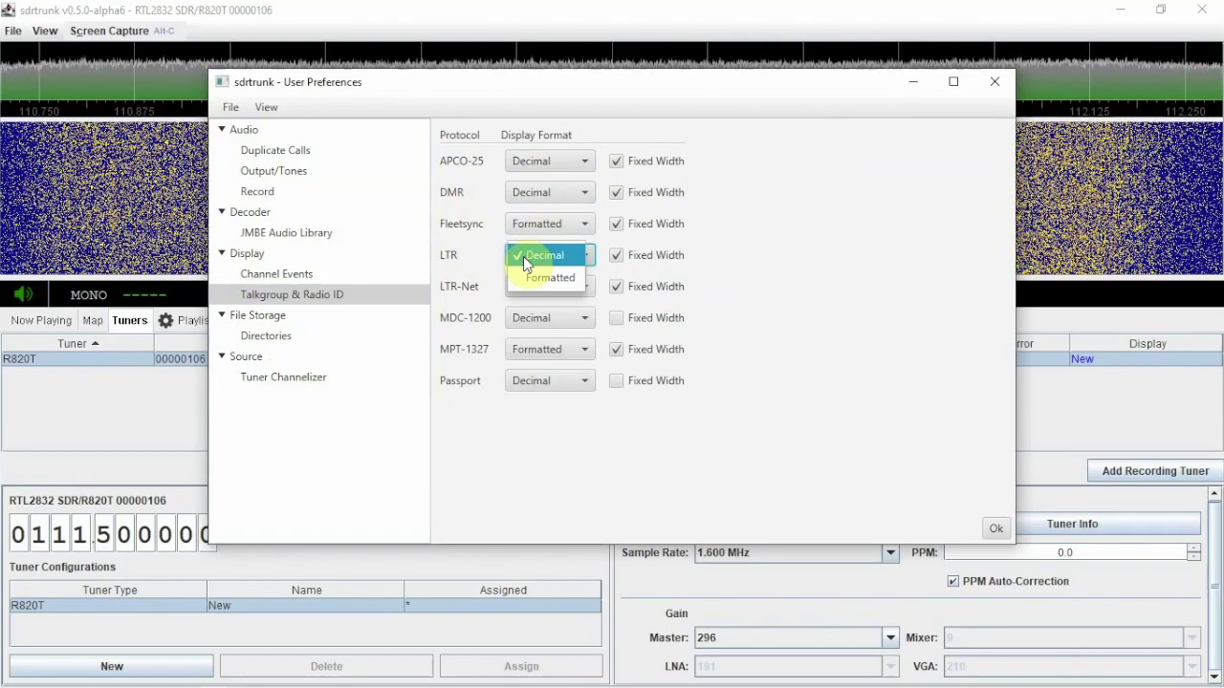
pyautogui.click(523, 257)
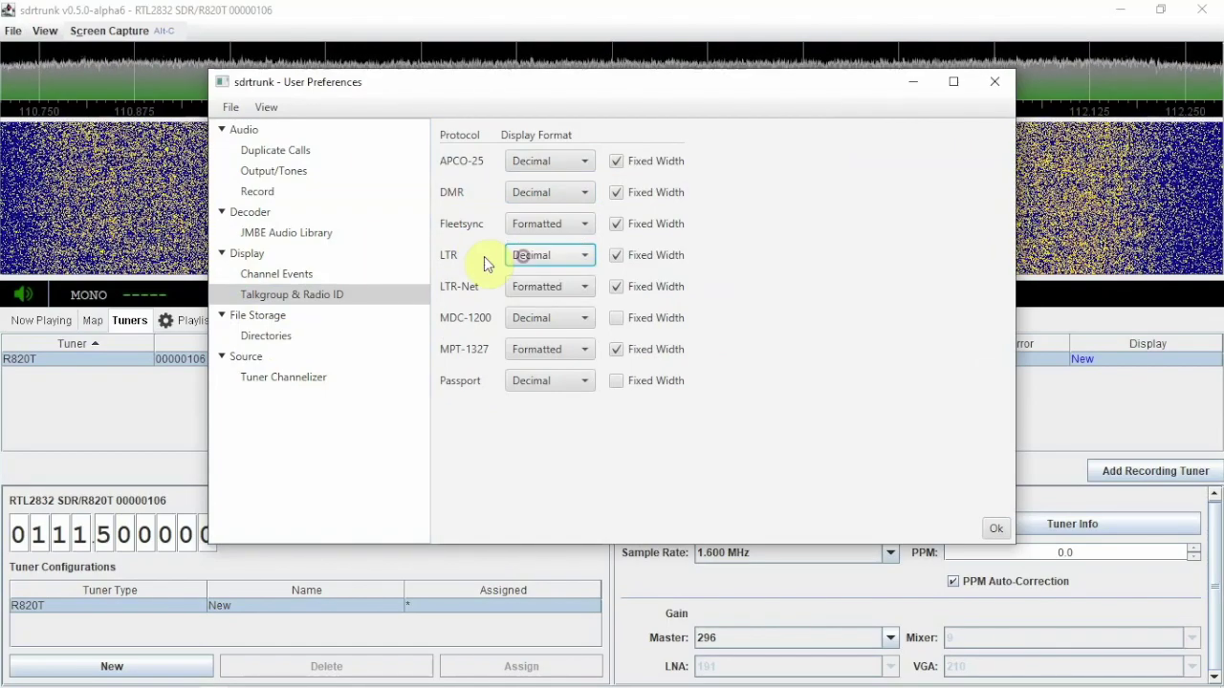
# Step: Leave the Channel Events timestamp format at 2021:11:06:14:03:14
pyautogui.click(280, 274)
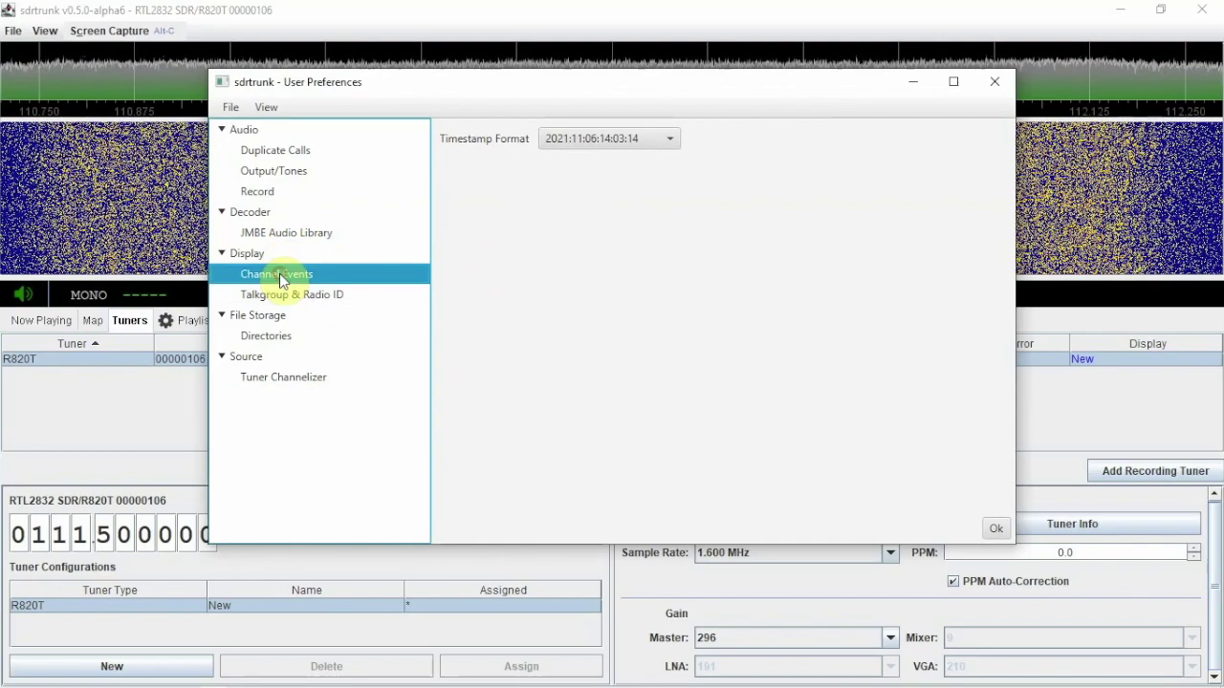
pyautogui.click(556, 143)
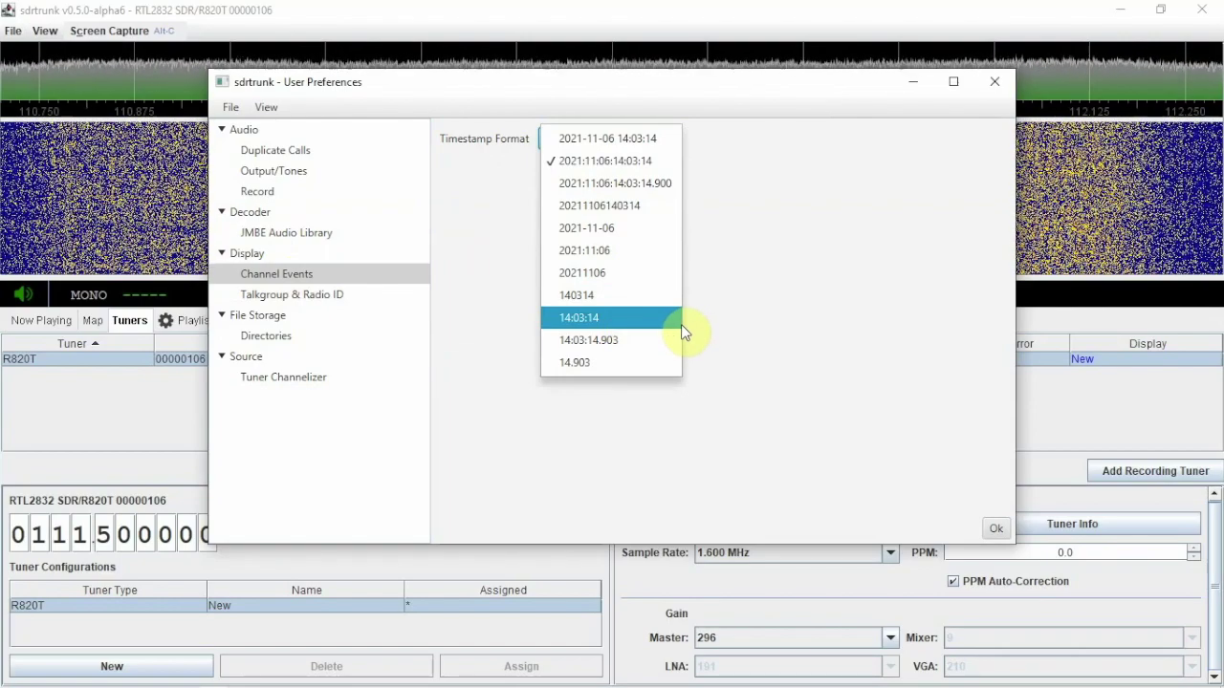
pyautogui.click(478, 88)
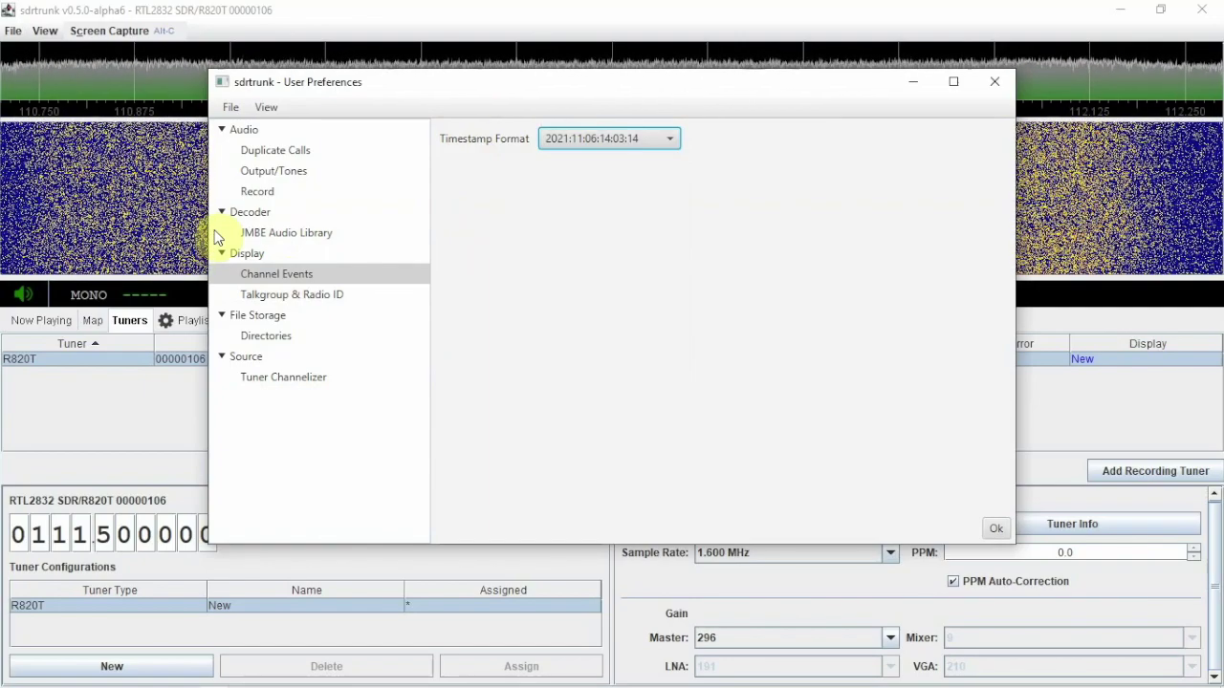
# Step: Keep the audio recording format at MP3
pyautogui.click(261, 197)
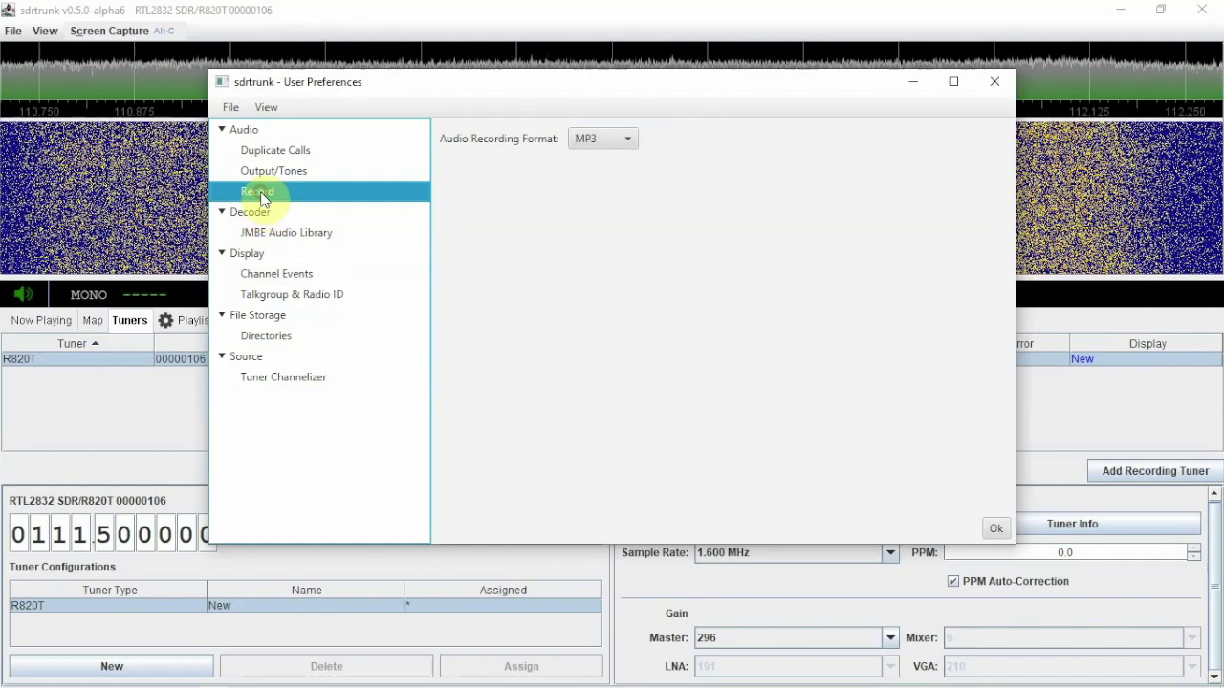
pyautogui.click(617, 141)
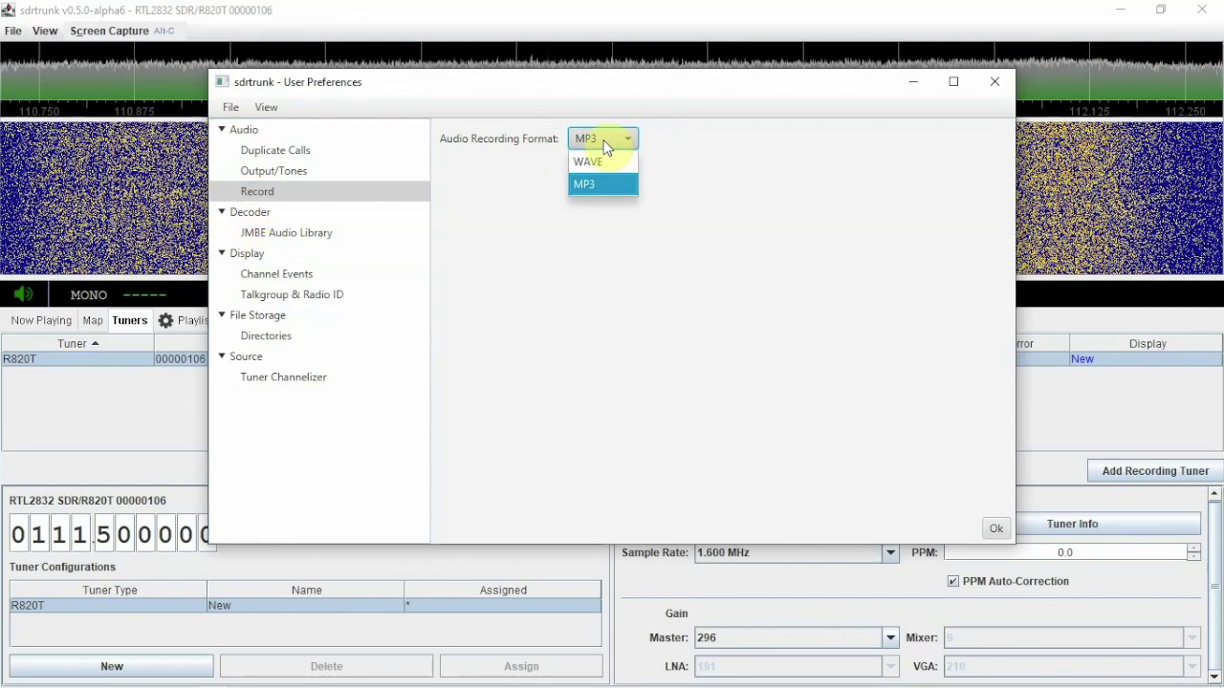
pyautogui.click(617, 141)
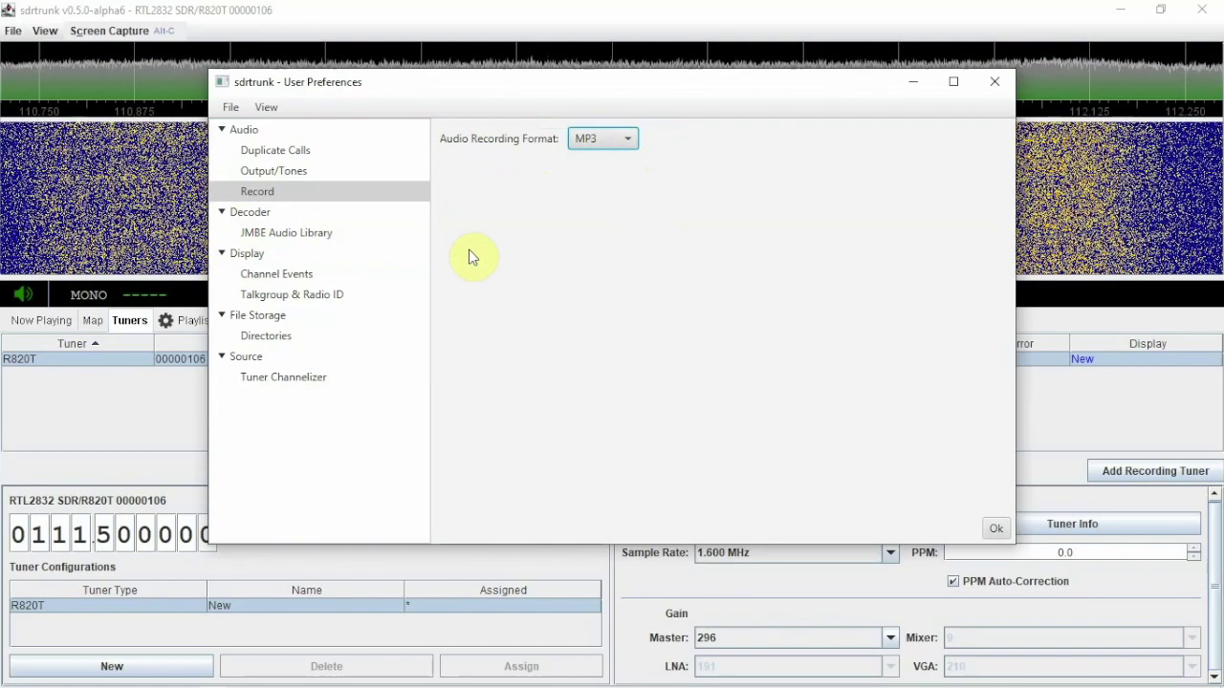
# Step: Review Duplicate Calls and Output/Tones, apply and close User Preferences, and show Now Playing
pyautogui.click(279, 156)
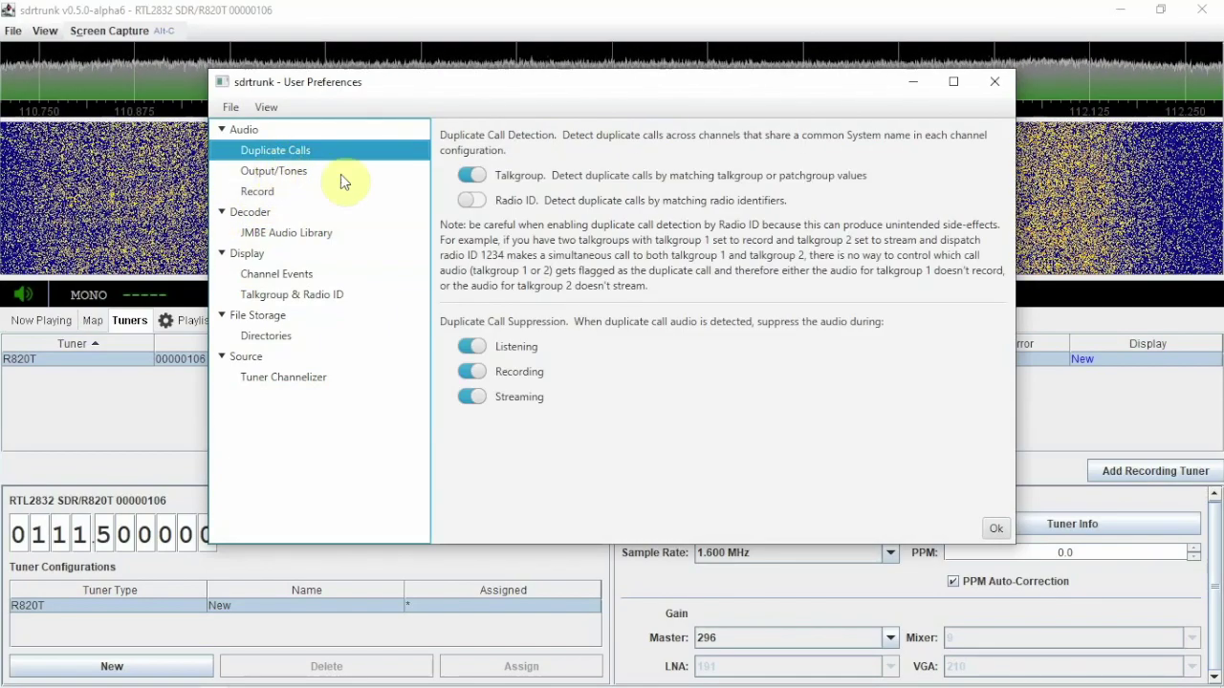
pyautogui.click(280, 174)
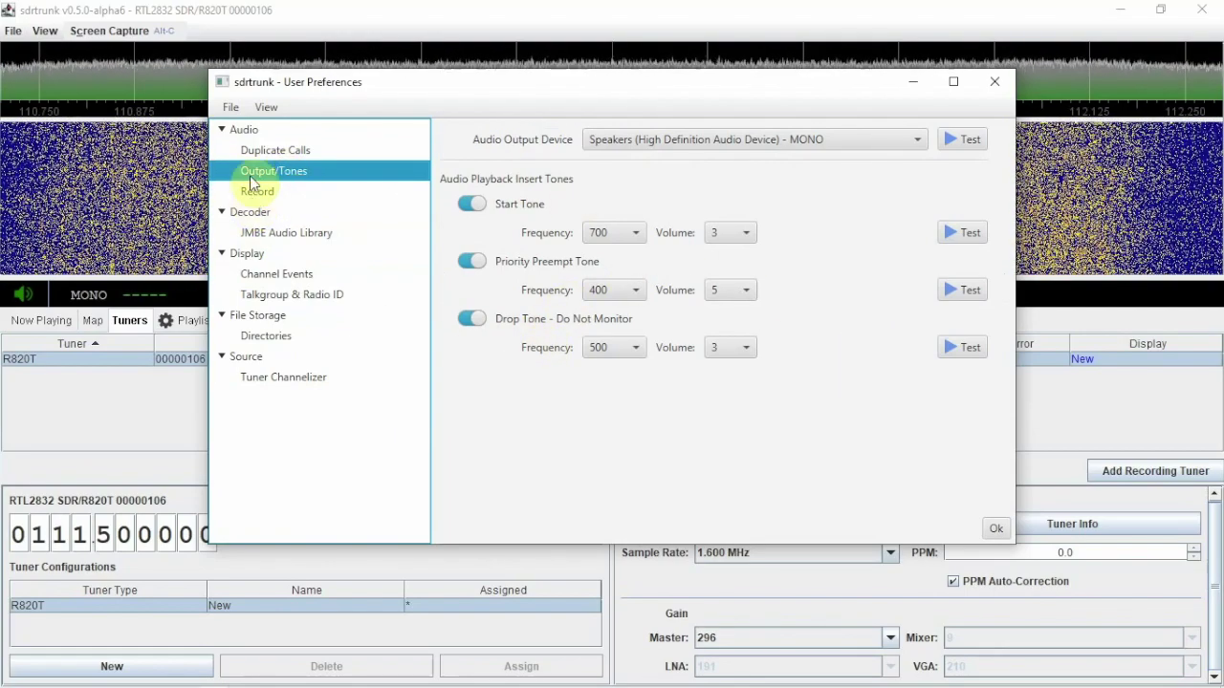
pyautogui.click(991, 527)
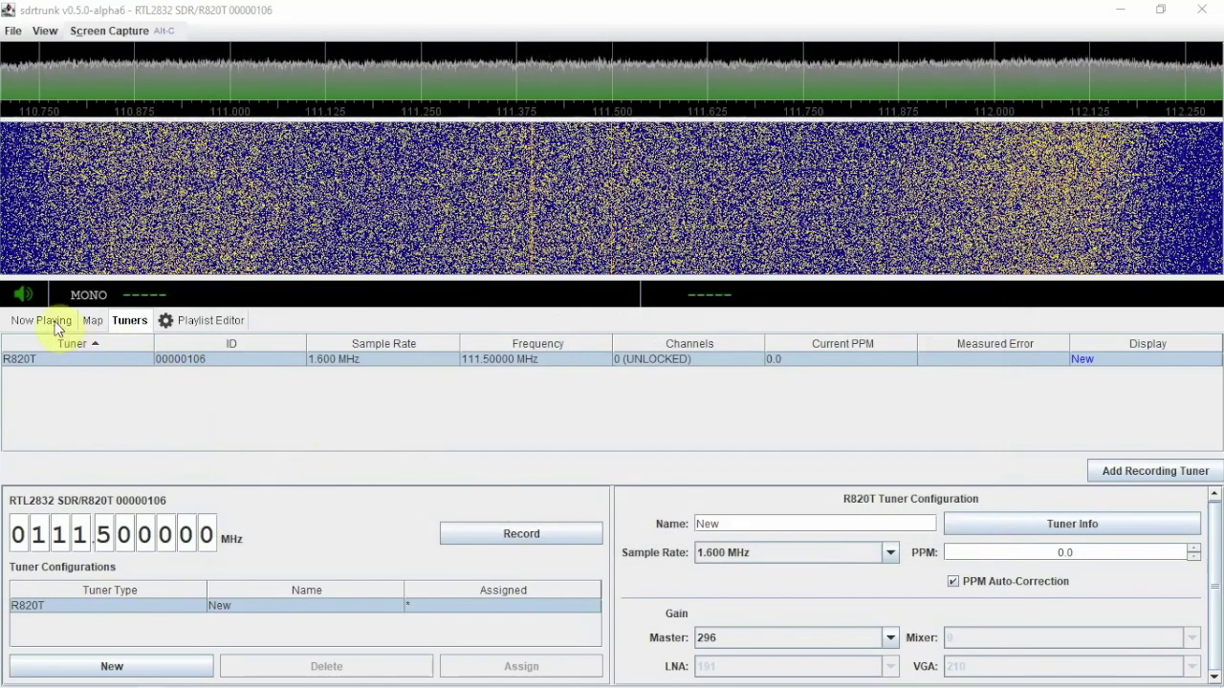
pyautogui.click(52, 321)
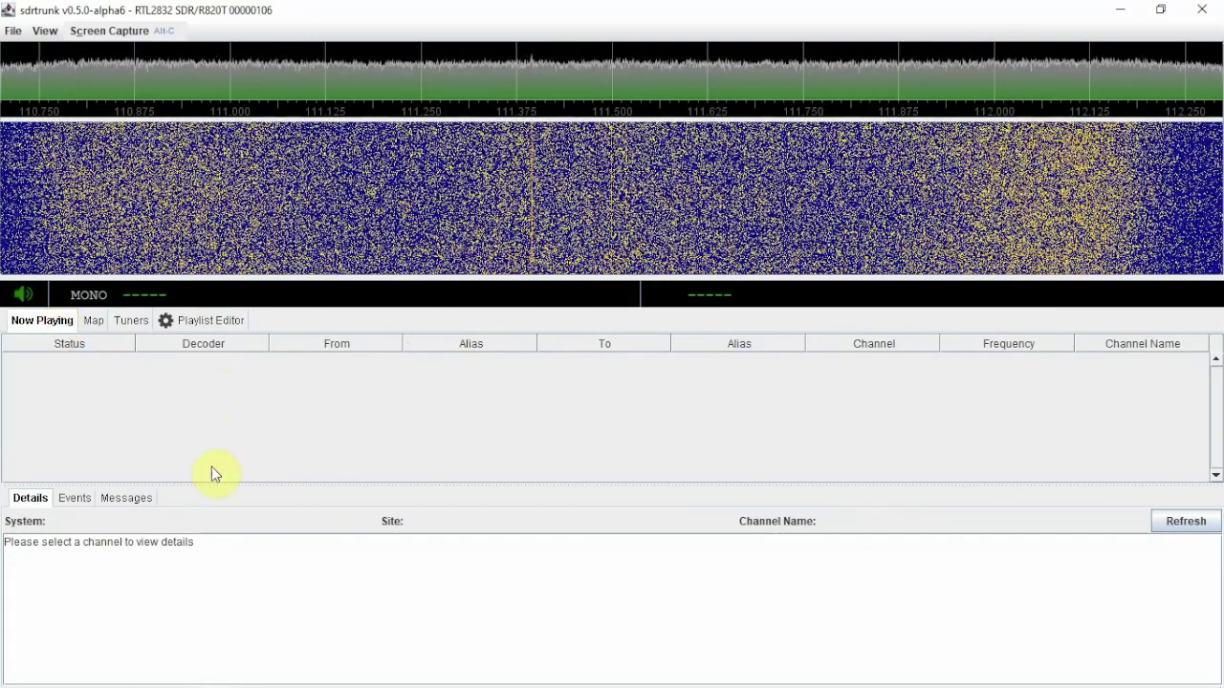
# Step: Browse the Events and Messages lists, enlarge the spectrum above the waterfall, and return to Tuners
pyautogui.click(79, 499)
pyautogui.click(105, 498)
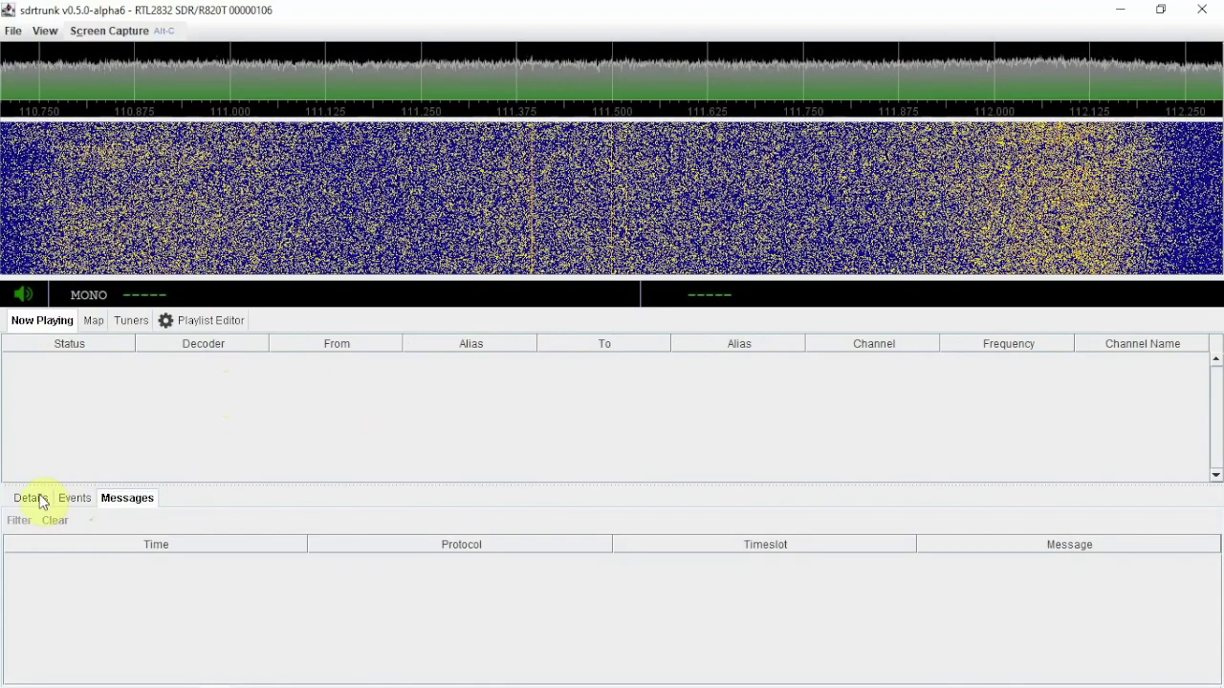
pyautogui.click(35, 498)
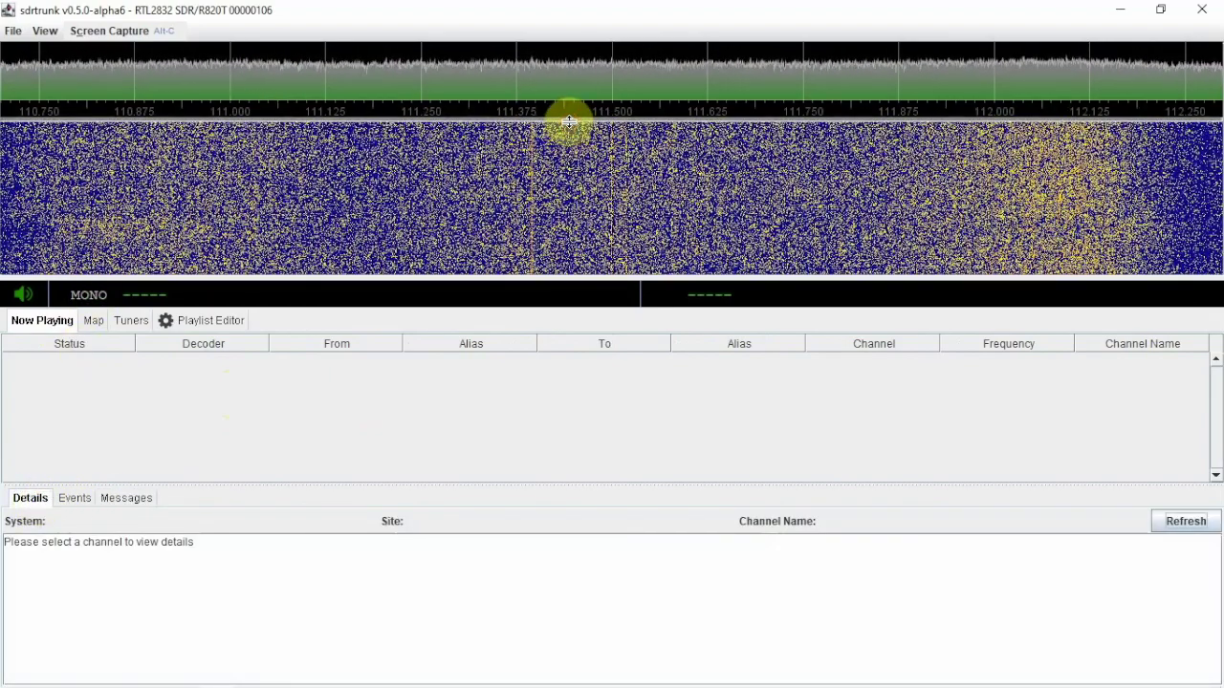
pyautogui.moveTo(570, 148); pyautogui.dragTo(568, 158)
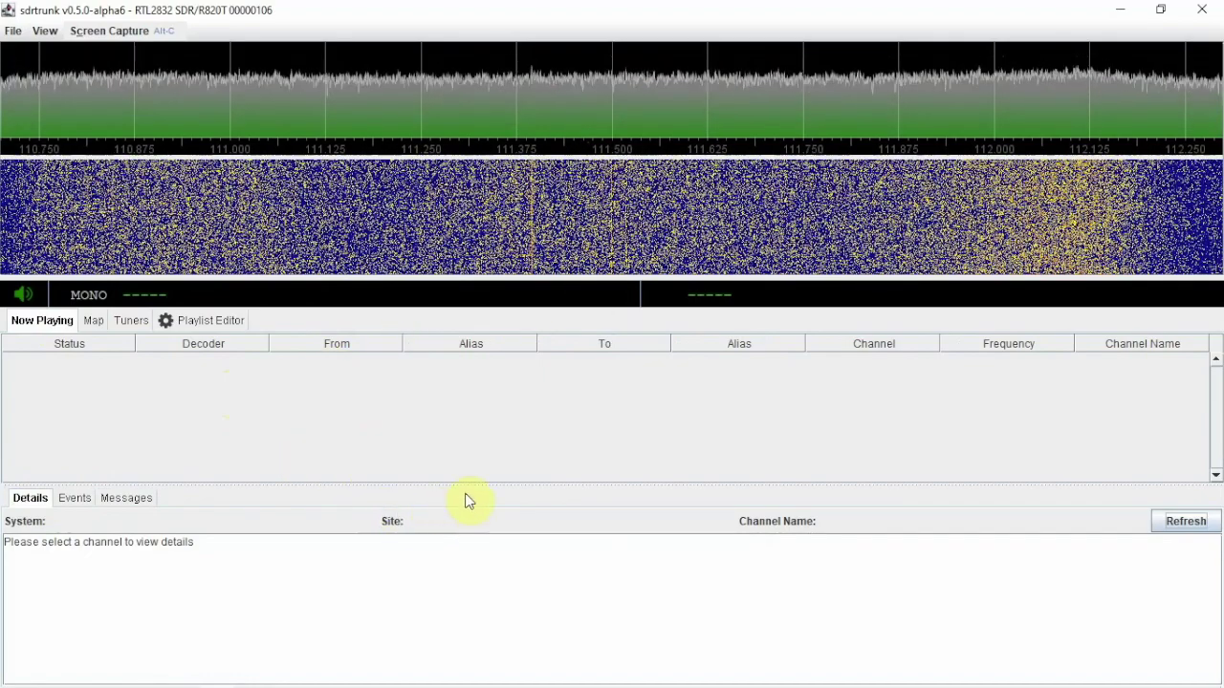
pyautogui.click(134, 324)
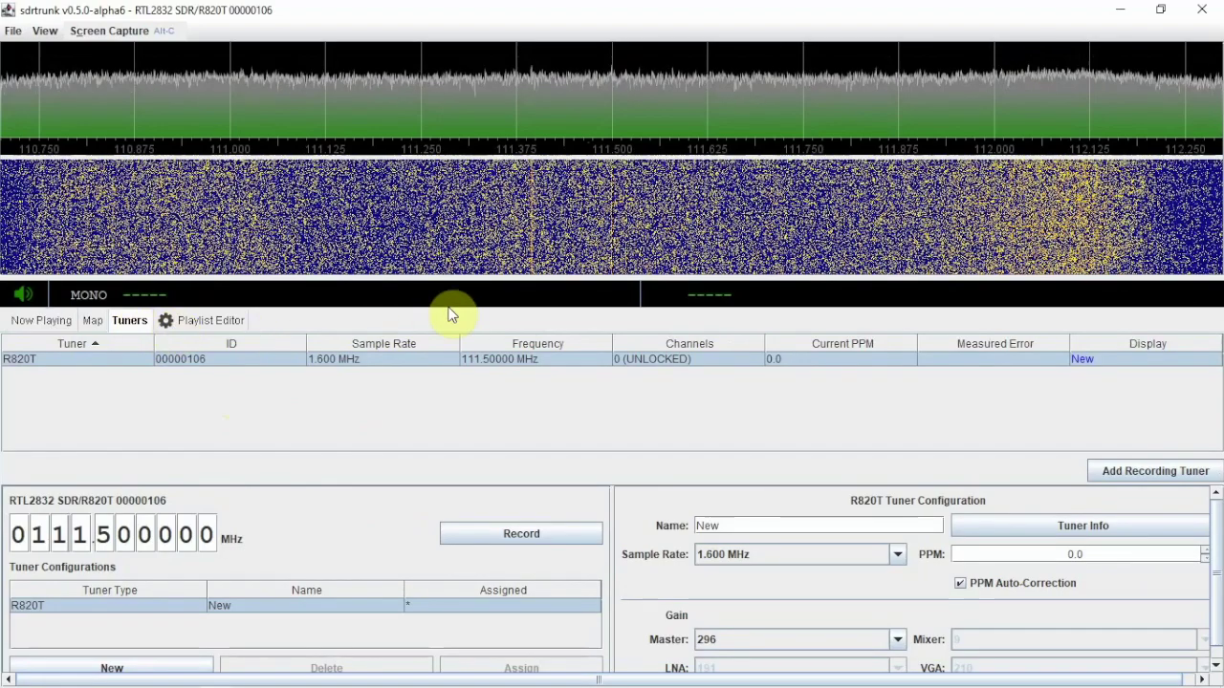
# Step: Drag the tuner table divider up to give the R820T configuration panel more room
pyautogui.moveTo(622, 484); pyautogui.dragTo(621, 451)
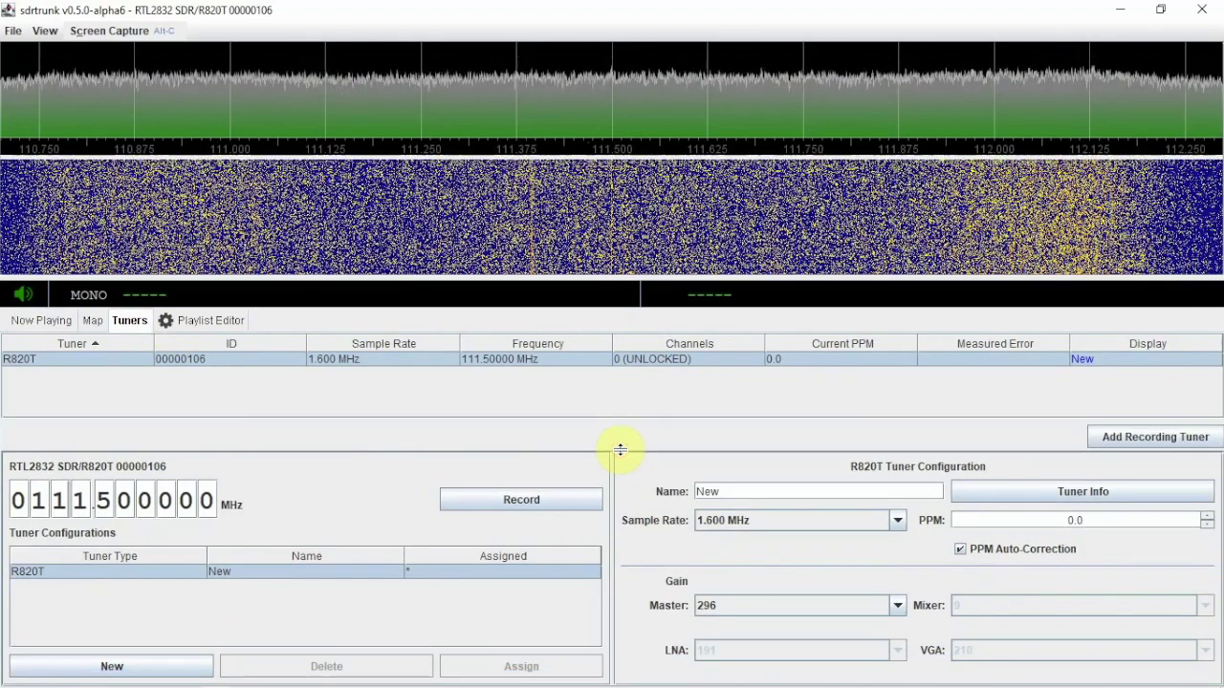